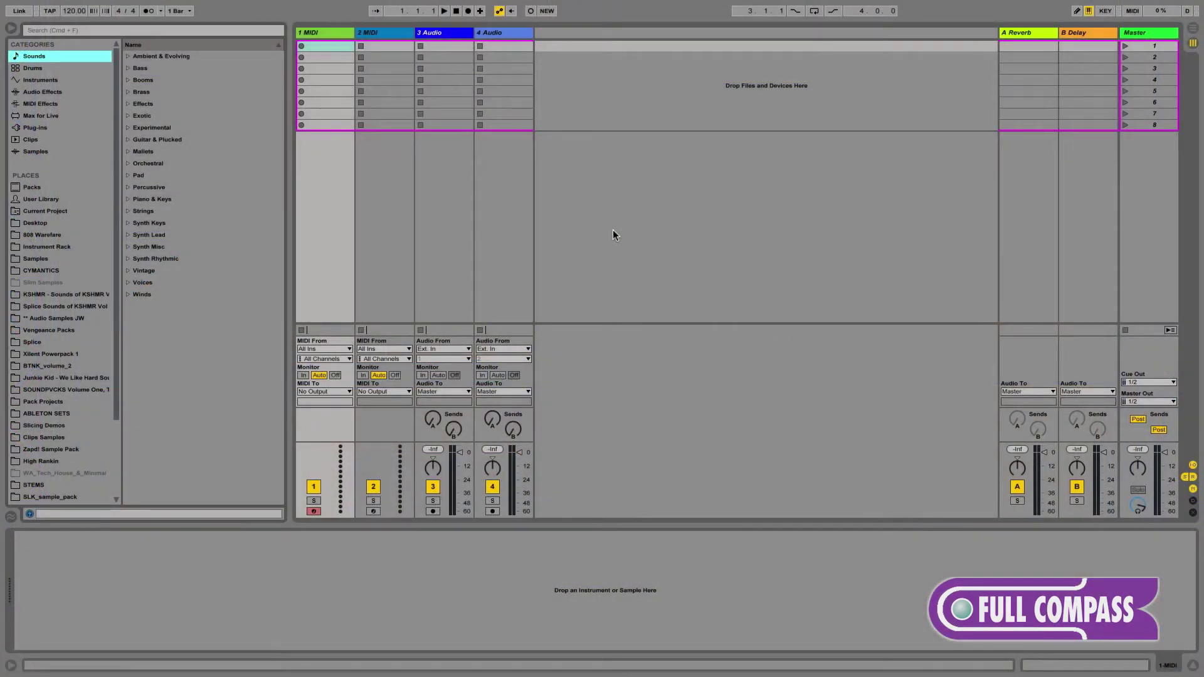
# Open Live's Preferences on the Record/Warp/Launch page with Cmd+comma.
pyautogui.press('super+comma')
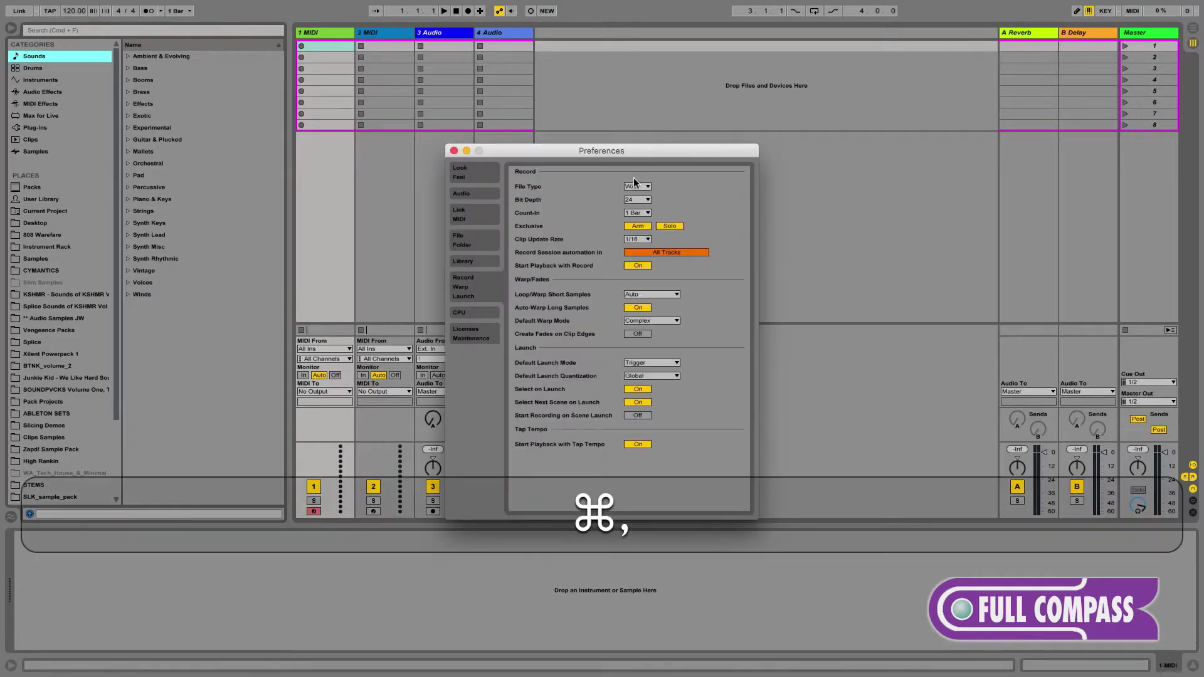
# Set Auto-Warp Long Samples to Off, then move aside and close the Preferences window.
pyautogui.moveTo(658, 151); pyautogui.dragTo(710, 150)
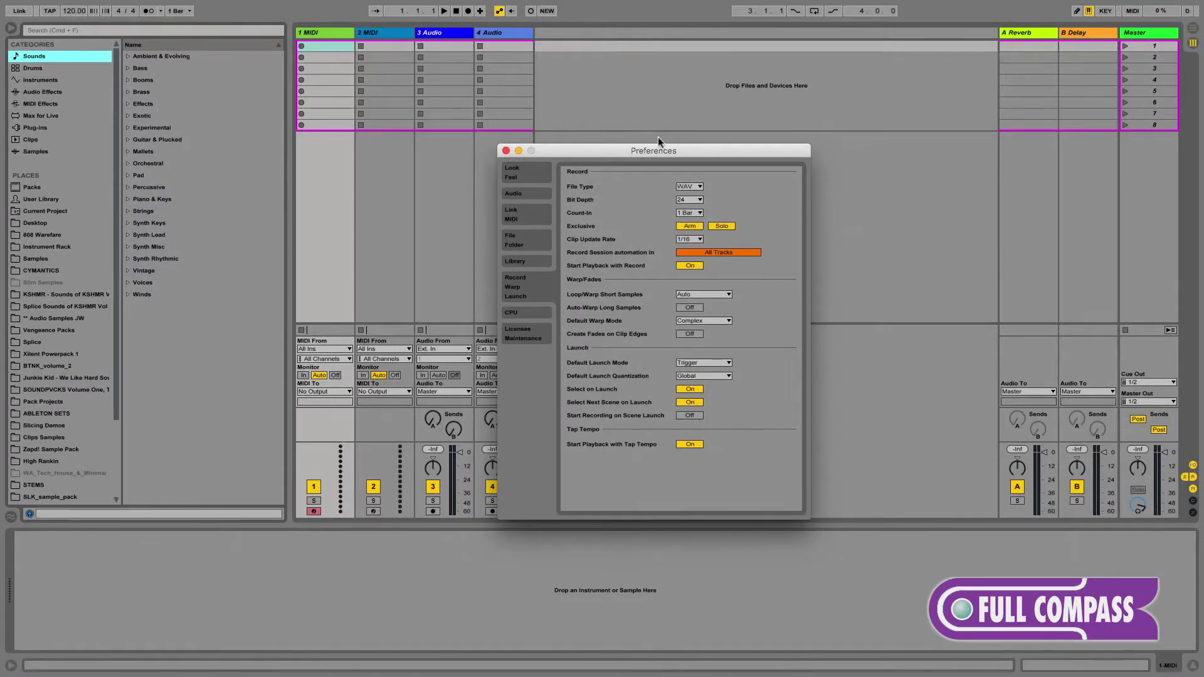
pyautogui.moveTo(602, 159); pyautogui.dragTo(679, 153)
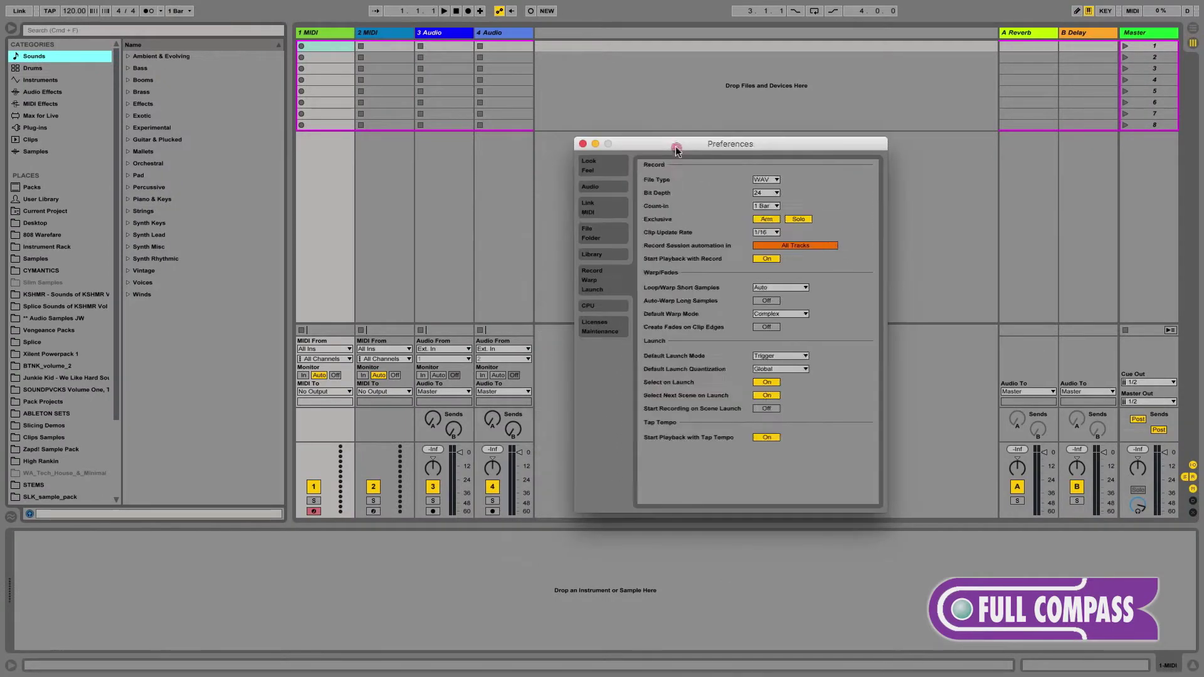
pyautogui.click(583, 145)
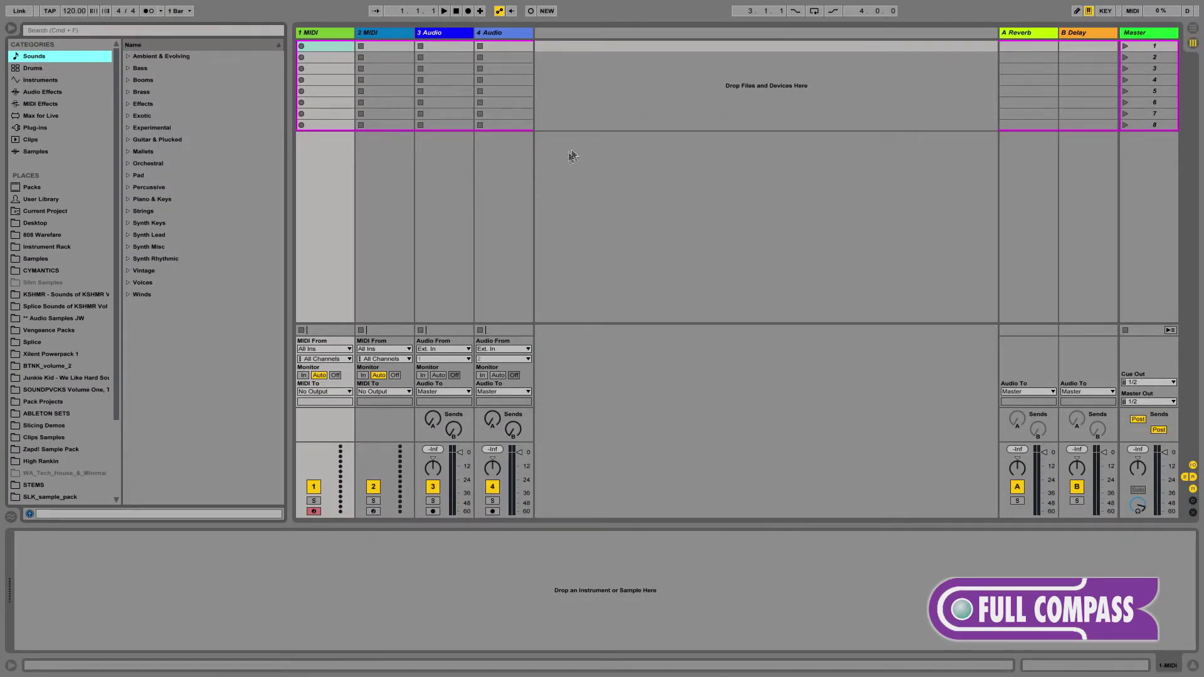
# Import all 16 WAVs from Desktop > Bread Stems onto separate Arrangement tracks at bar 1.
pyautogui.click(35, 222)
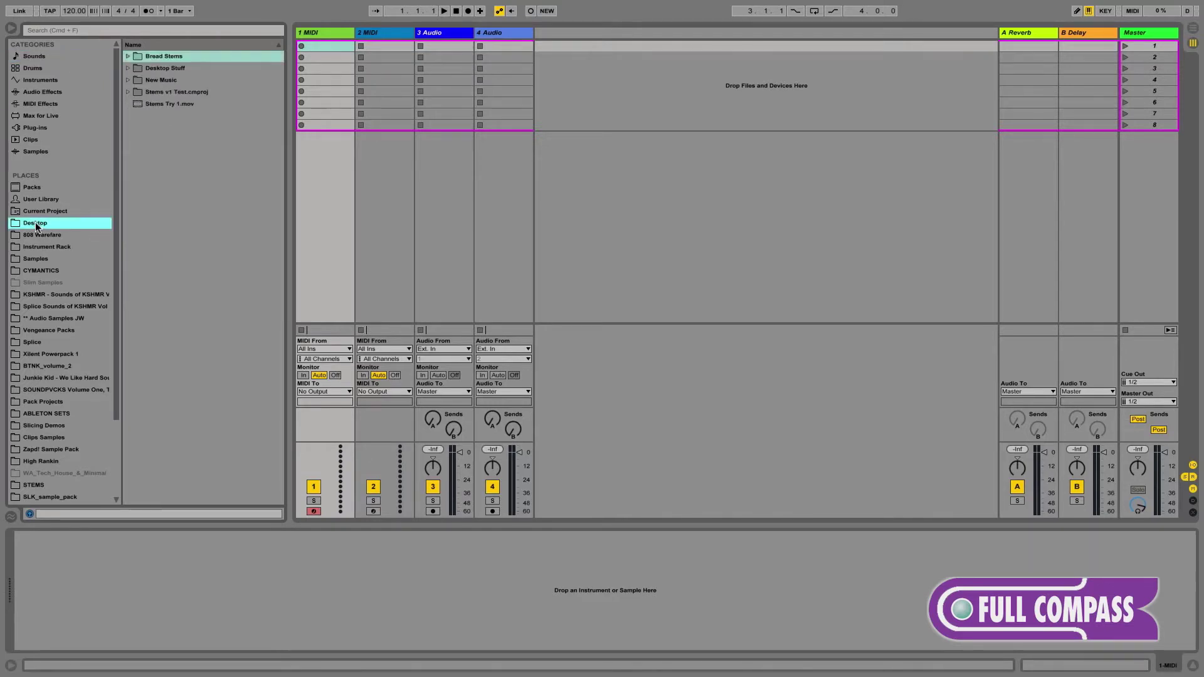
pyautogui.click(128, 56)
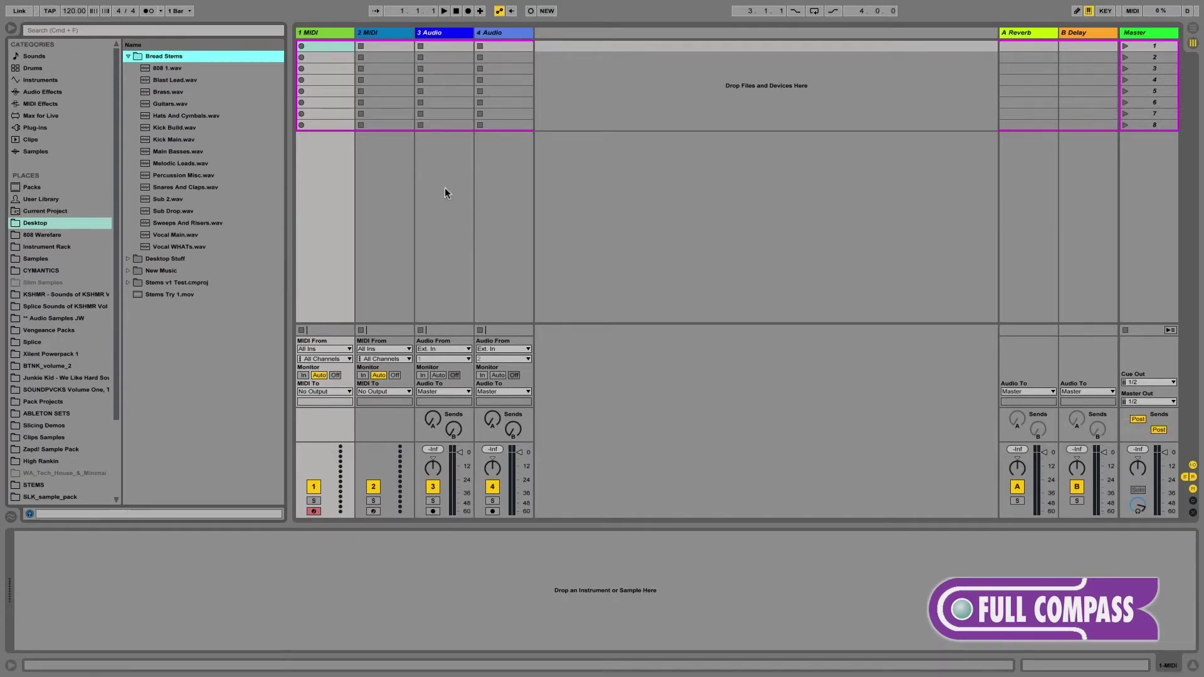
pyautogui.press('Tab')
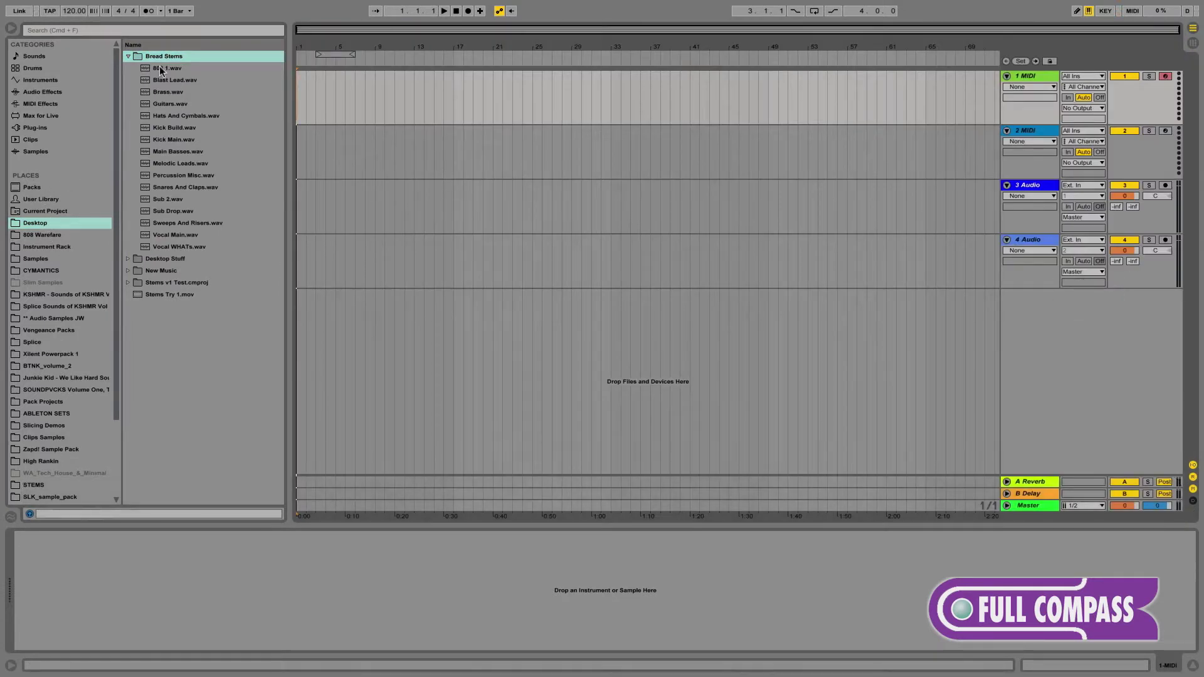
pyautogui.click(172, 68)
pyautogui.keyDown('shift'); pyautogui.click(169, 247); pyautogui.keyUp('shift')
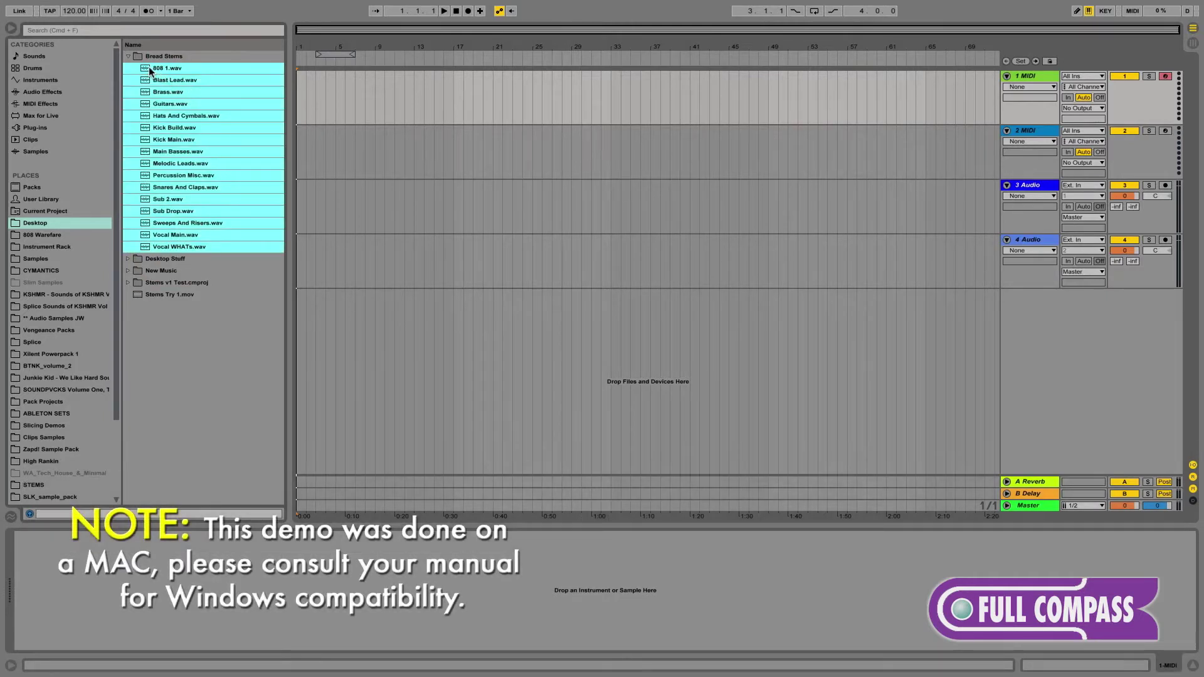
pyautogui.moveTo(257, 94)
pyautogui.mouseDown()
pyautogui.moveTo(312, 100)
pyautogui.moveTo(299, 99)
pyautogui.mouseUp()
pyautogui.press('super')
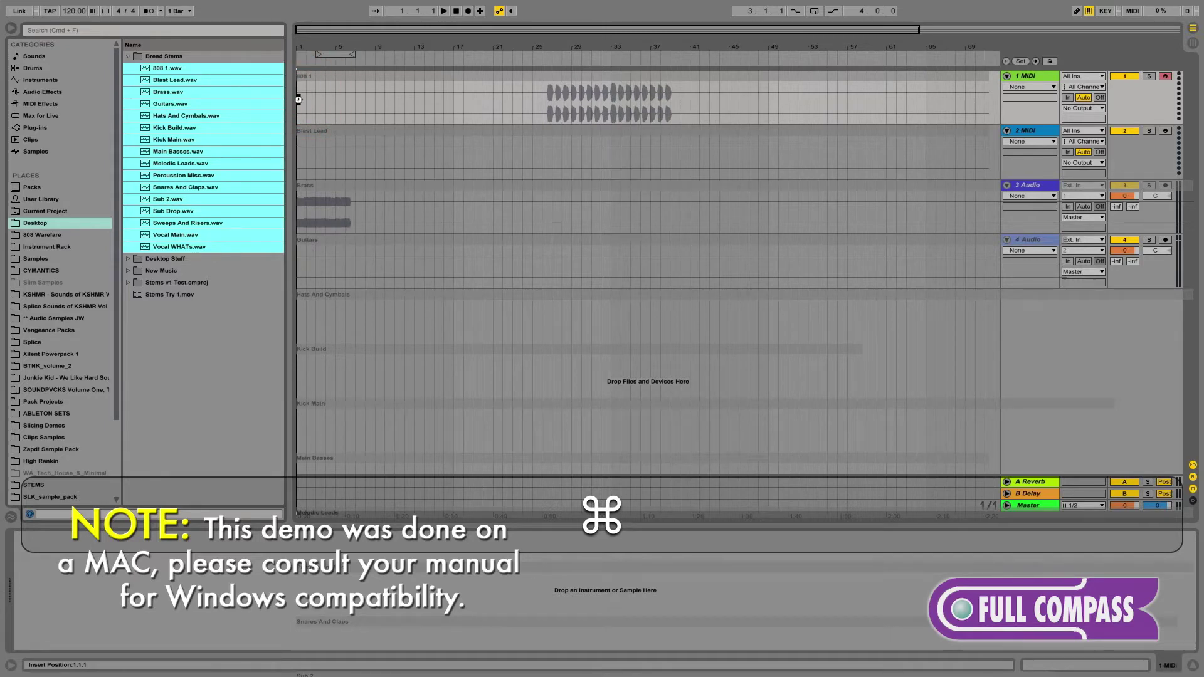
pyautogui.scroll(10, 493, 260)
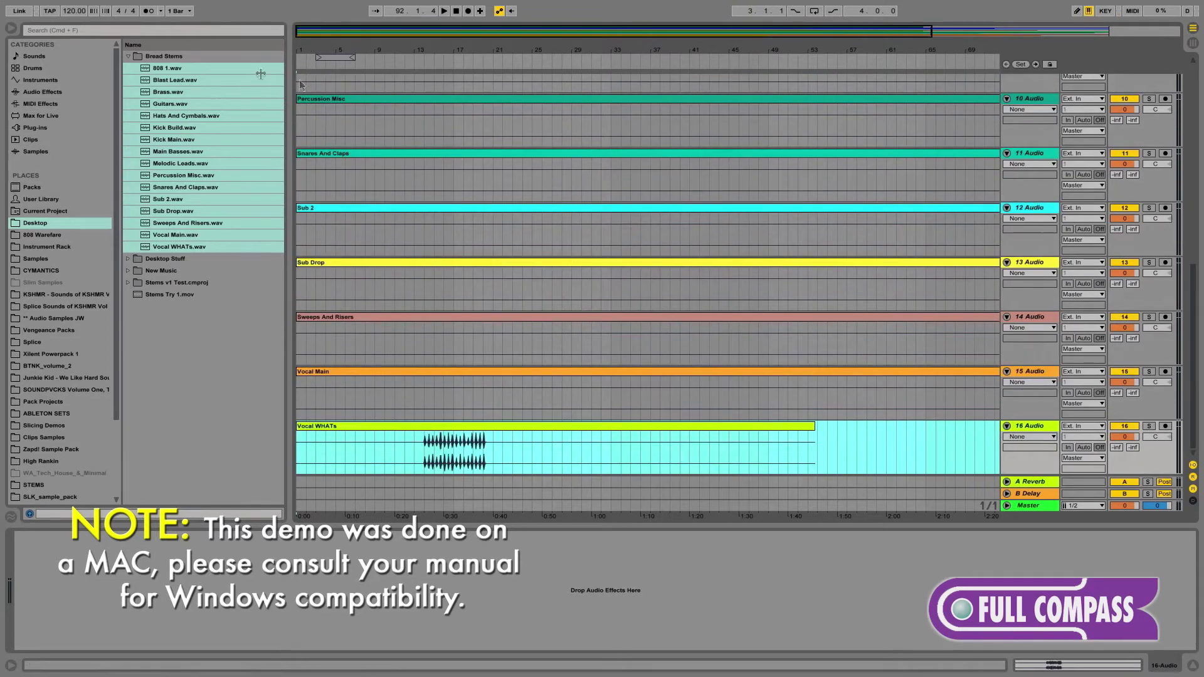
# Hide the browser and rename tracks 1–4 to 808, Blast Lead, Brass and Guitars.
pyautogui.click(11, 29)
pyautogui.scroll(10, 305, 173)
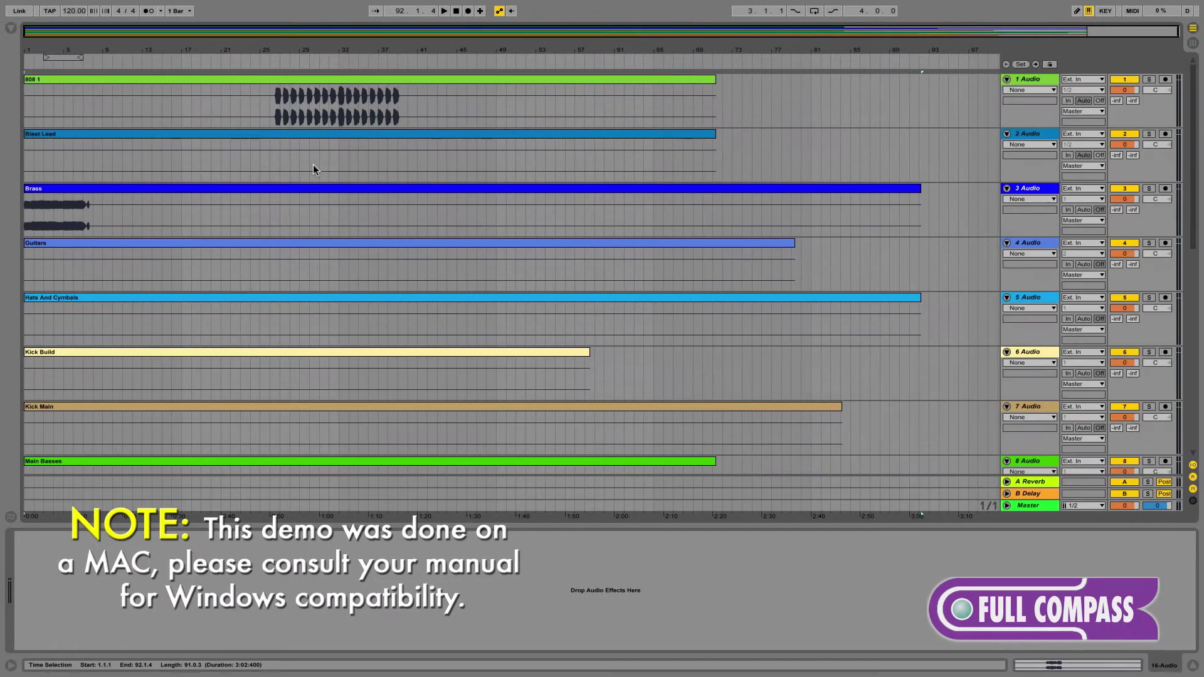
pyautogui.scroll(10, 314, 170)
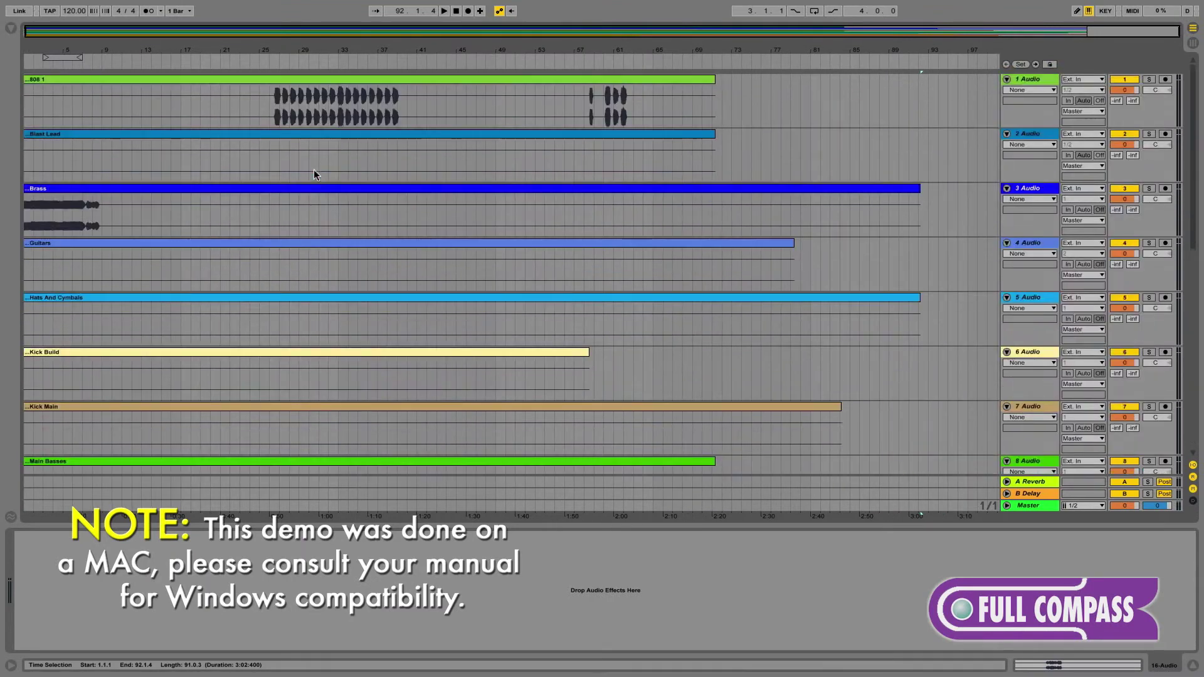
pyautogui.click(1028, 82)
pyautogui.press('super+r')
pyautogui.write('808')
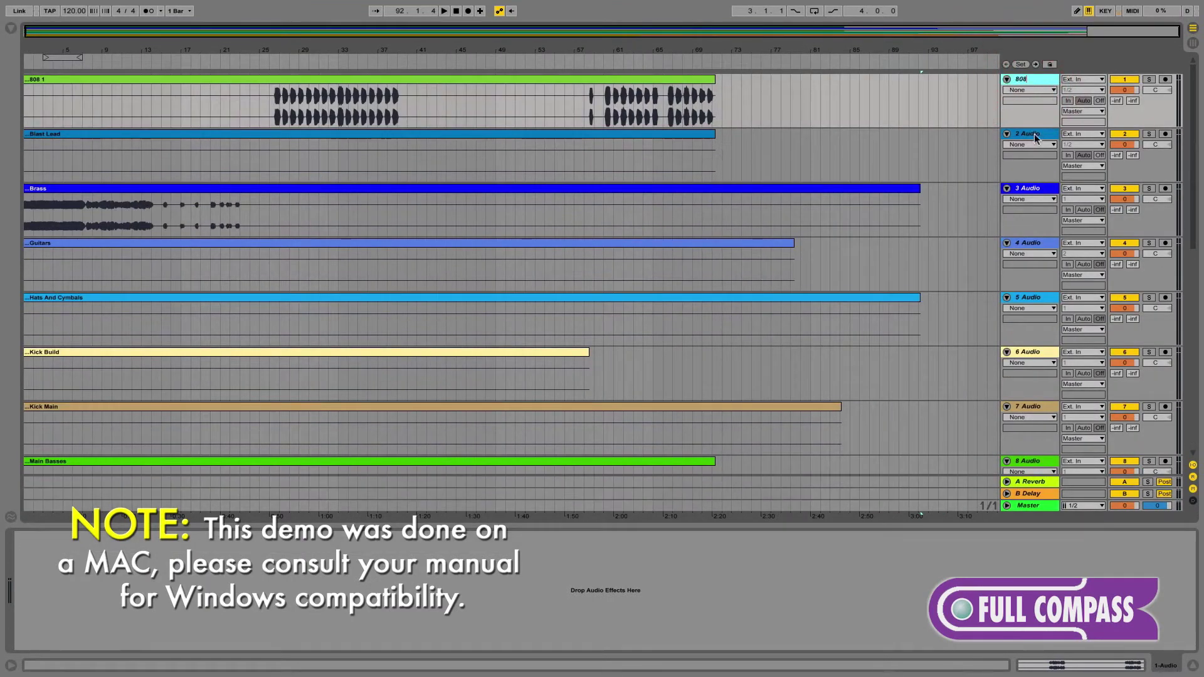
pyautogui.press('Tab')
pyautogui.write('Blast Lead')
pyautogui.press('Tab')
pyautogui.write('Brass')
pyautogui.press('Tab')
pyautogui.write('Guitar')
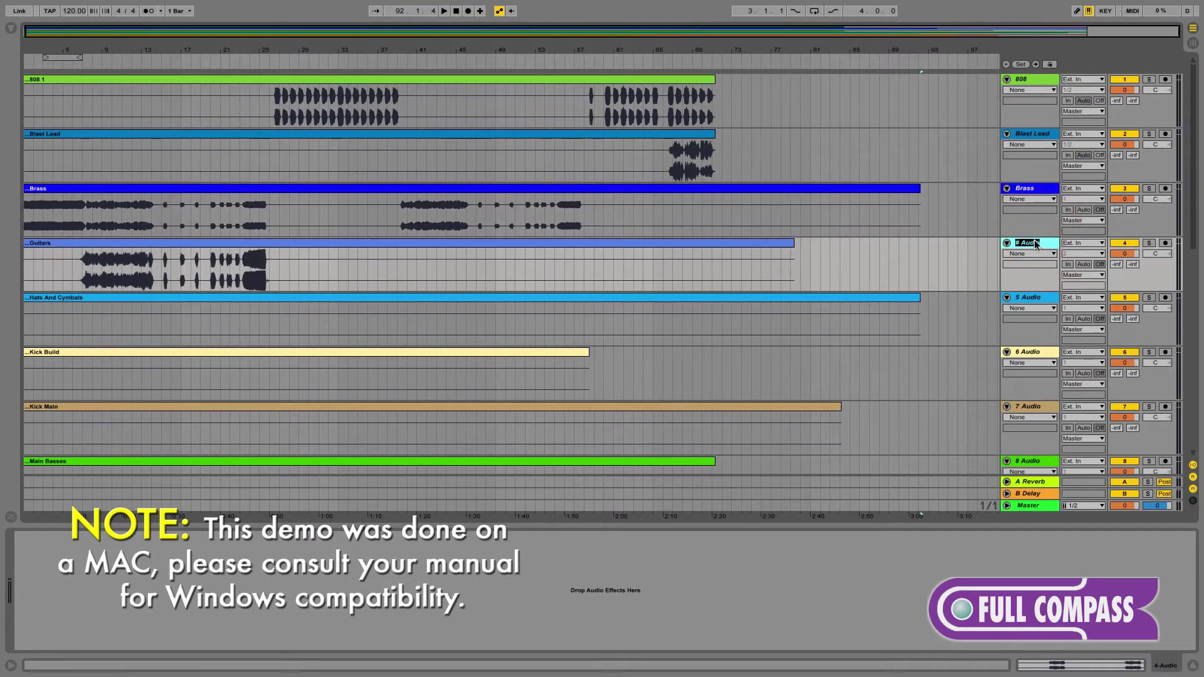
pyautogui.write('s')
pyautogui.press('Tab')
# Rename tracks 5–9 to Hats And Cymbals, Kick Build, Kick Main, Main Basses and Melodic Leads.
pyautogui.write('Hats And Cymbals')
pyautogui.press('Tab')
pyautogui.write('Kick Build')
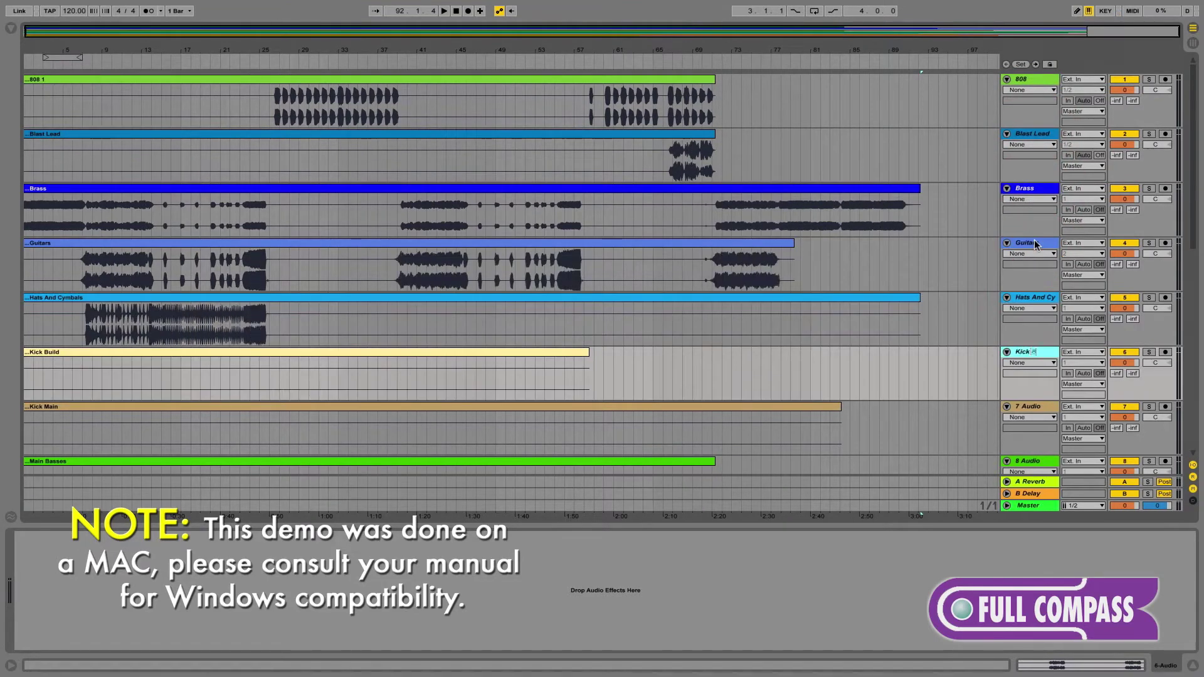
pyautogui.press('Tab')
pyautogui.write('Kick Main')
pyautogui.press('Tab')
pyautogui.write('Main Basses')
pyautogui.press('Tab')
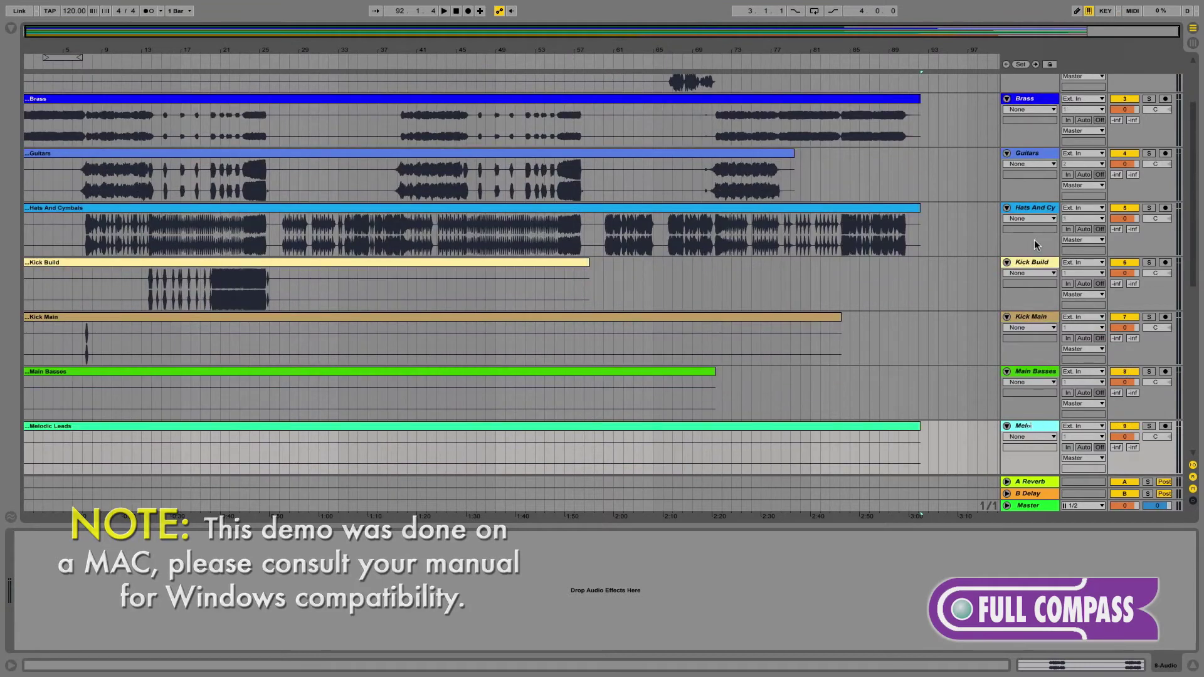
pyautogui.write('Melodic Leads')
pyautogui.press('Tab')
# Rename tracks 10–14 to Percussion Misc, Snares And Claps, Sub 2, Sub Drop and Sweeps And Risers.
pyautogui.write('Percussion Misc')
pyautogui.press('Tab')
pyautogui.write('Sna')
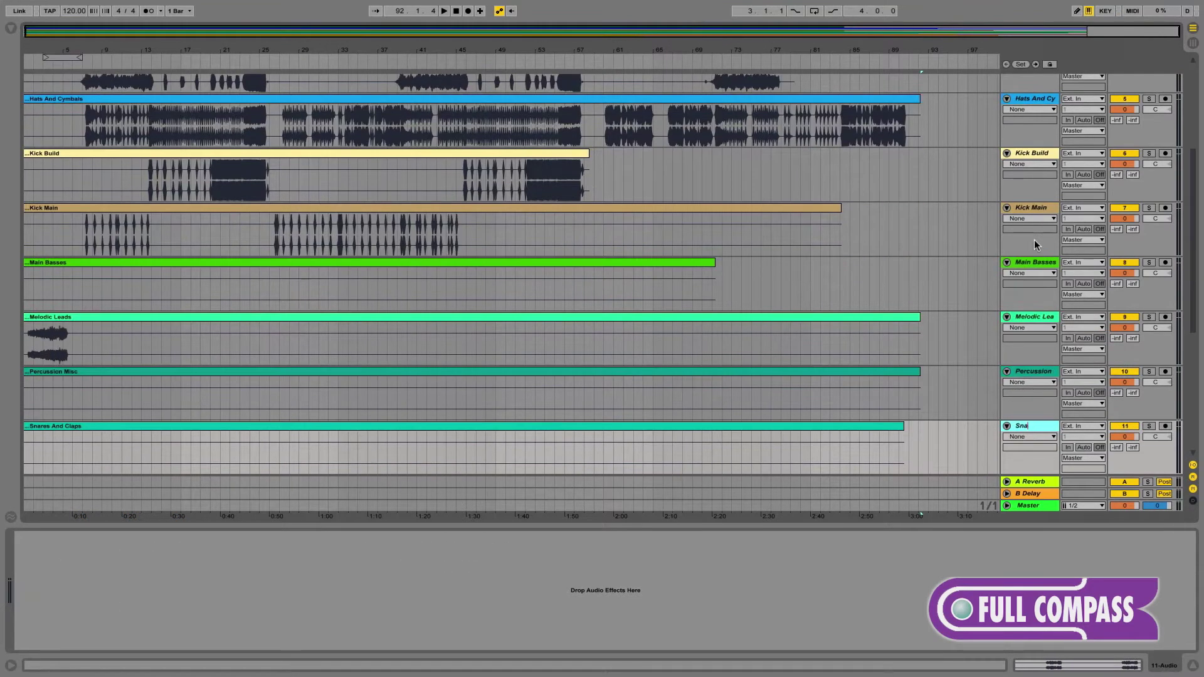
pyautogui.write('res And Claps')
pyautogui.press('Tab')
pyautogui.write('Sub 2')
pyautogui.press('Tab')
pyautogui.write('Sub Drop')
pyautogui.press('Tab')
pyautogui.write('Sweeps And Riser')
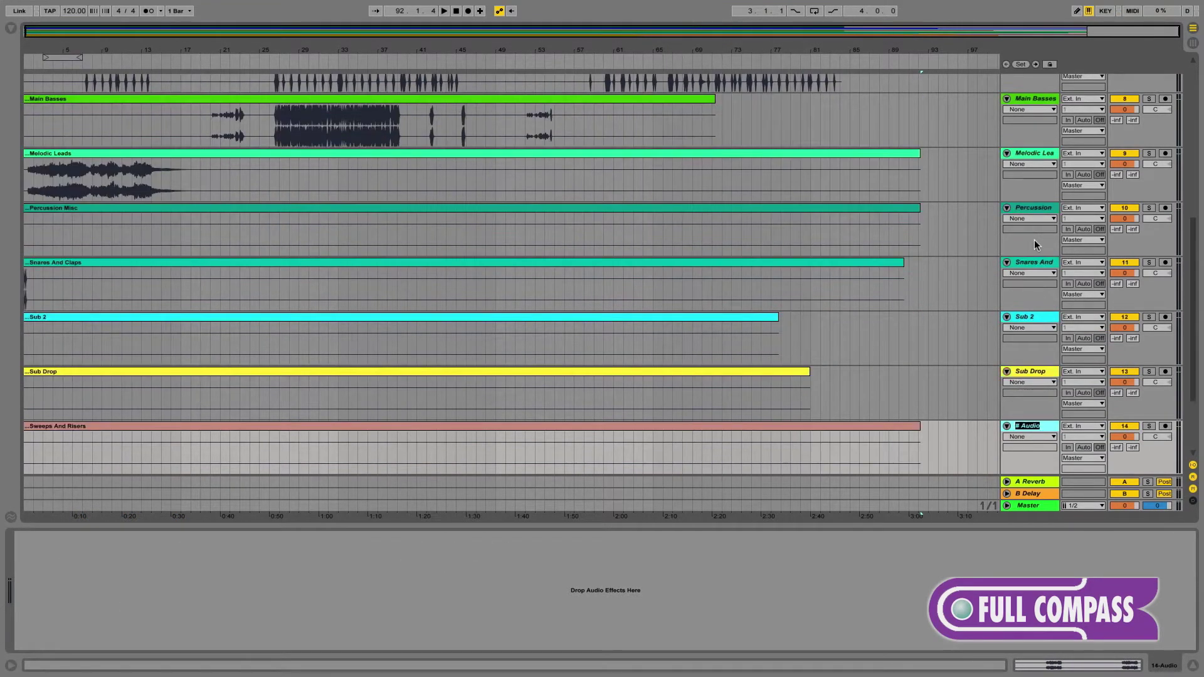
pyautogui.write('s')
pyautogui.press('Tab')
pyautogui.press('Tab')
pyautogui.press('Tab')
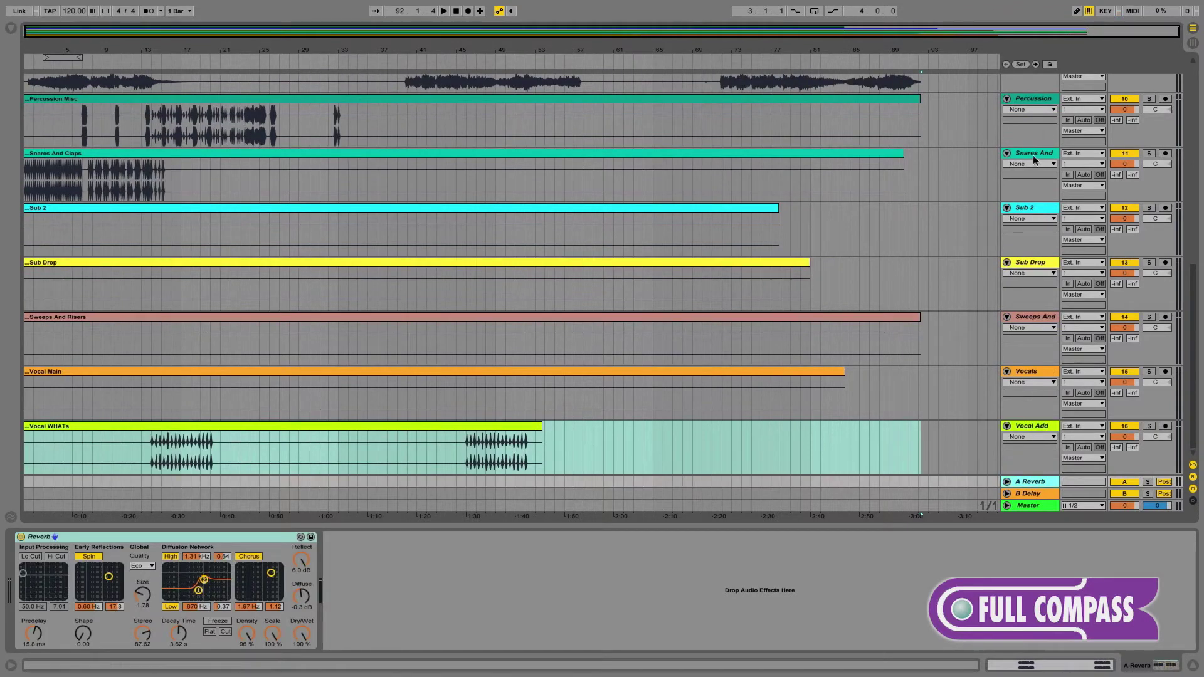
pyautogui.scroll(10, 592, 307)
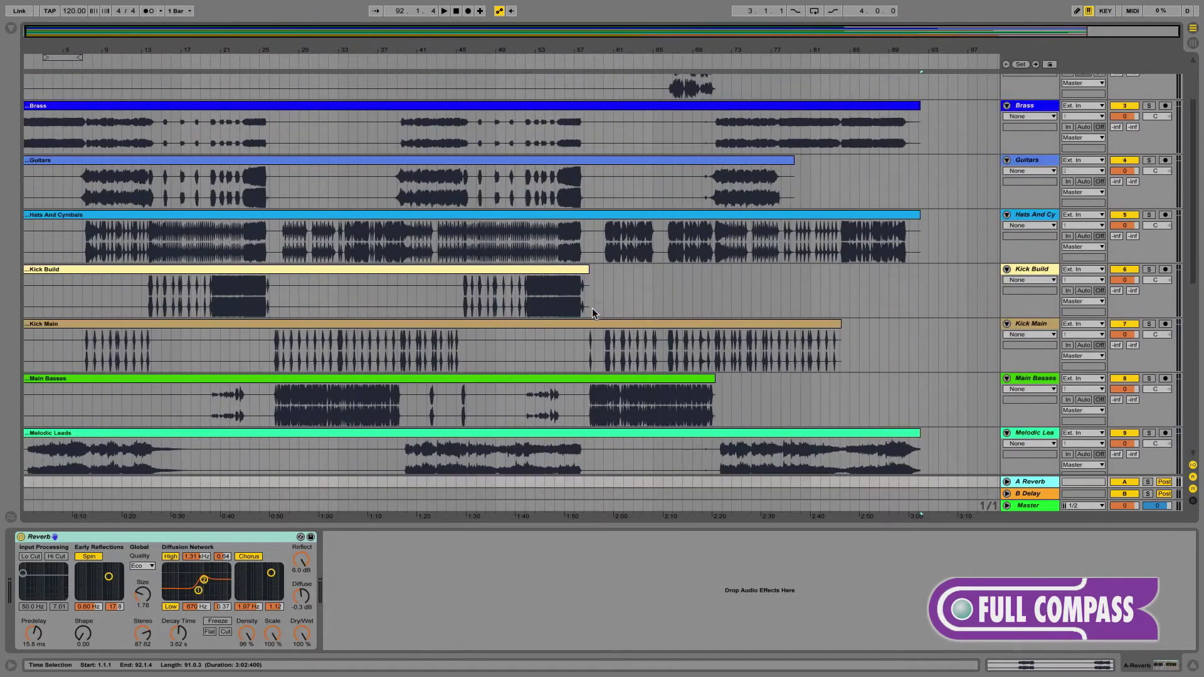
pyautogui.scroll(-3, 591, 307)
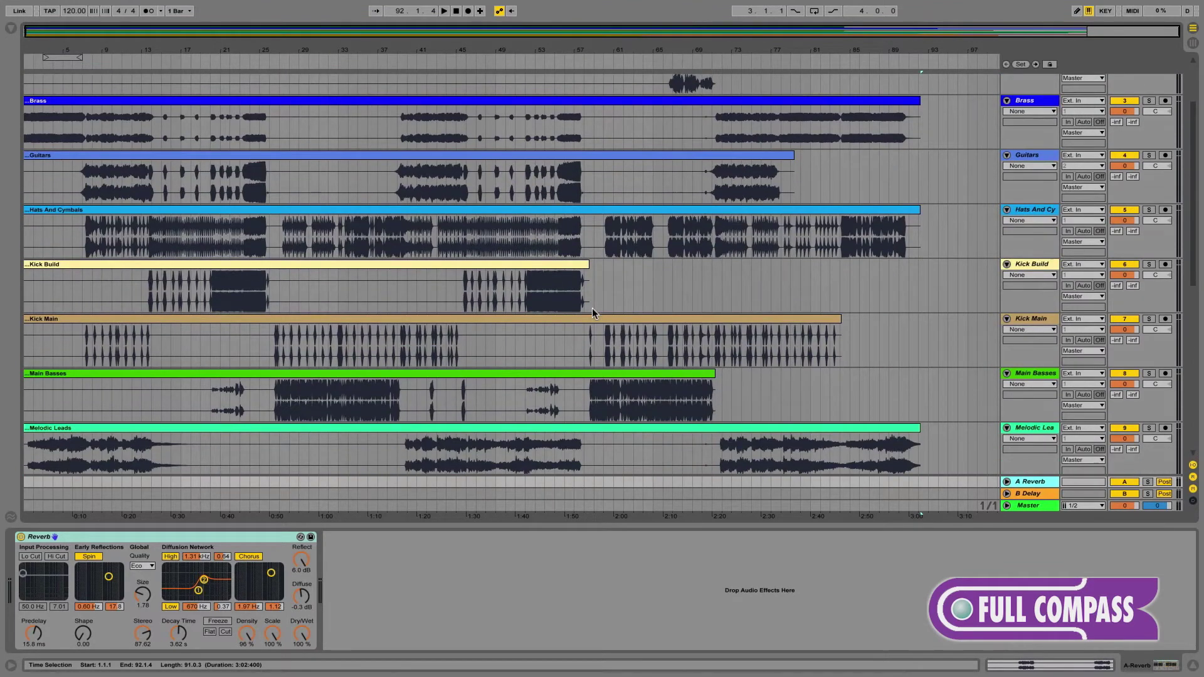
pyautogui.press('Tab')
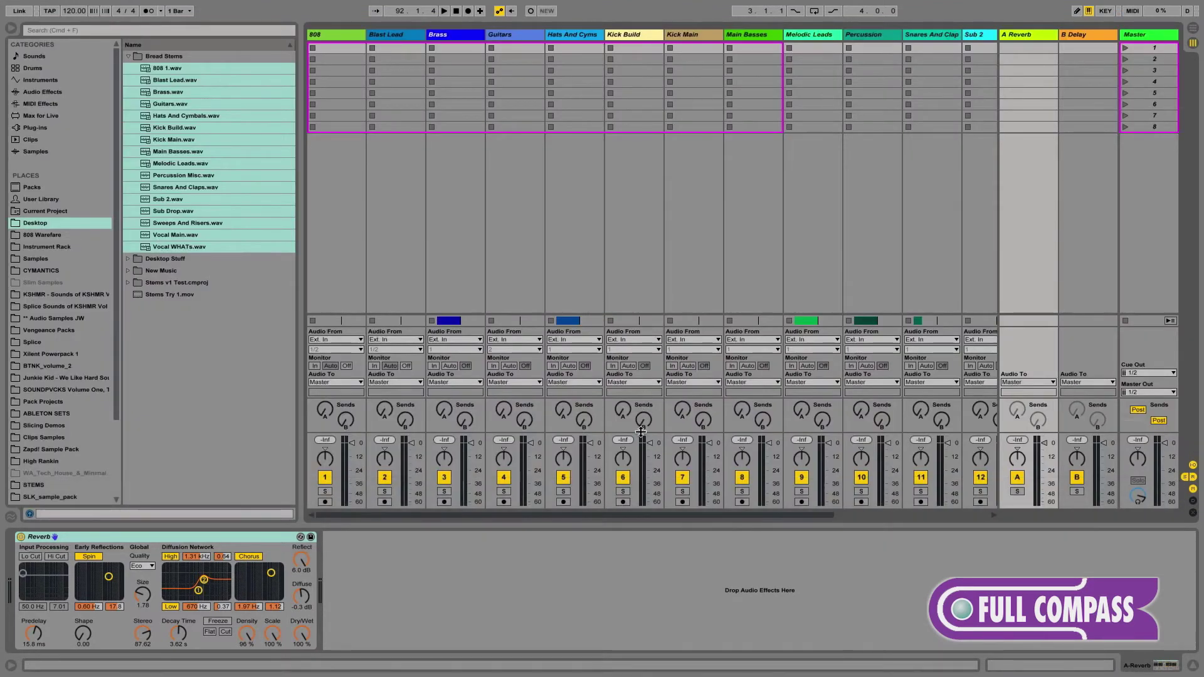
# Enlarge the mixer, select all sixteen tracks and drag their volume faders down to -7.4 dB together.
pyautogui.moveTo(641, 431); pyautogui.dragTo(668, 261)
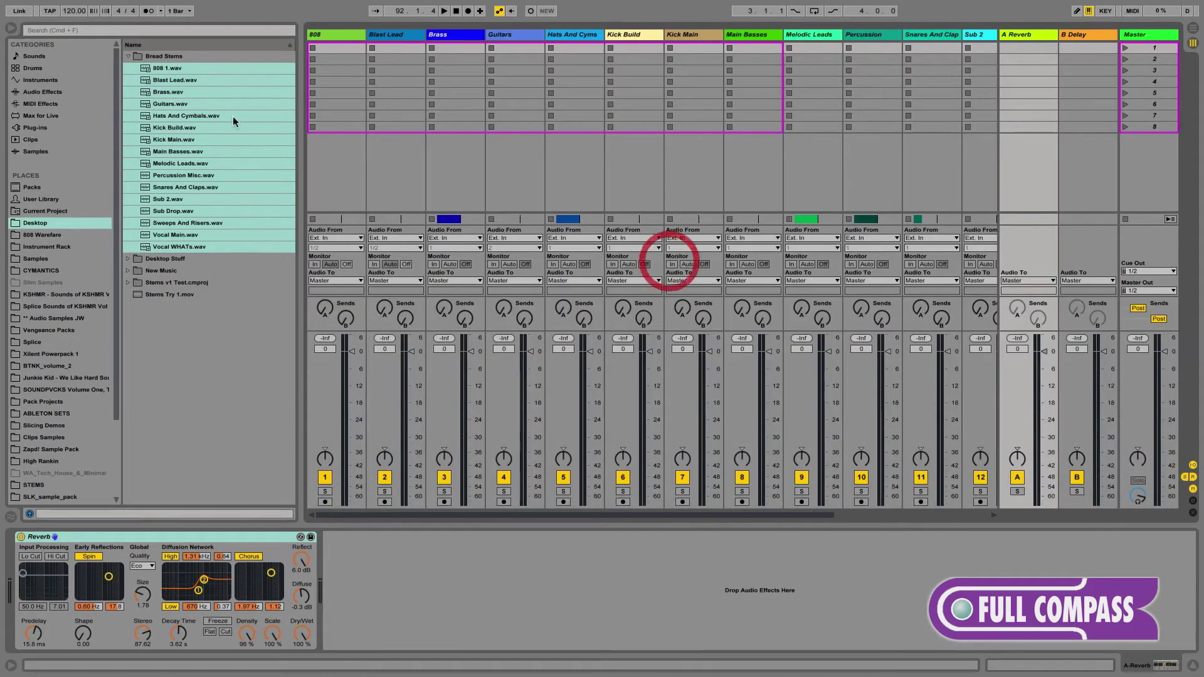
pyautogui.click(12, 30)
pyautogui.click(72, 36)
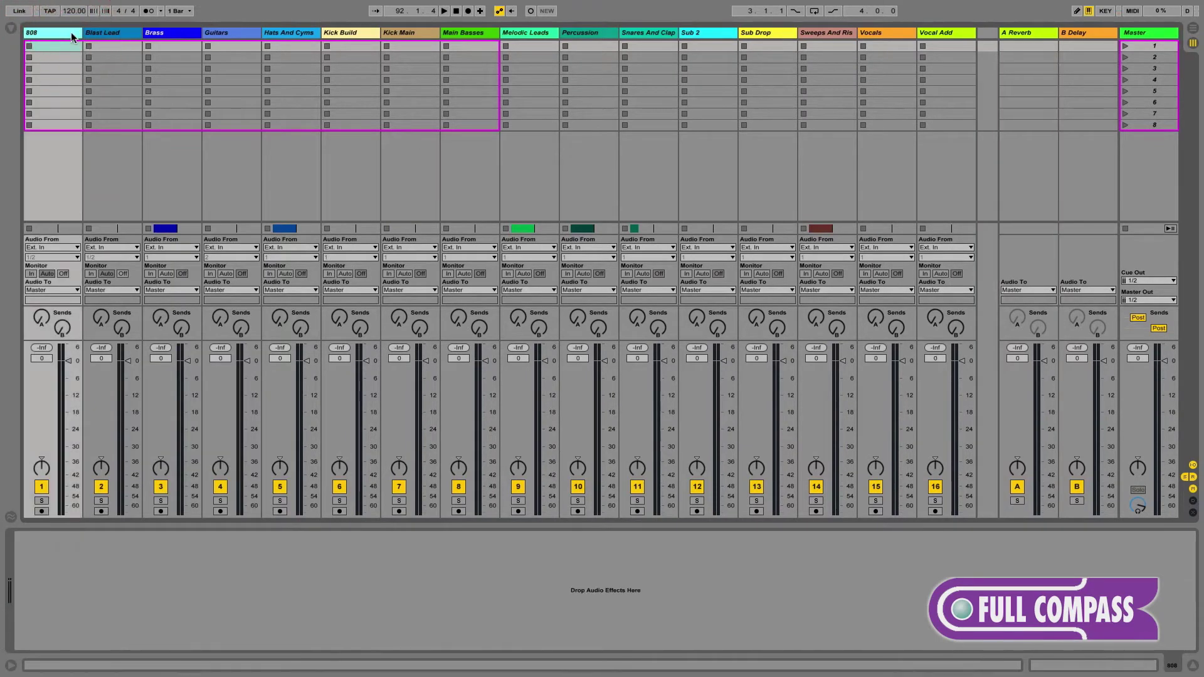
pyautogui.press('super+a')
pyautogui.moveTo(785, 361); pyautogui.dragTo(782, 379)
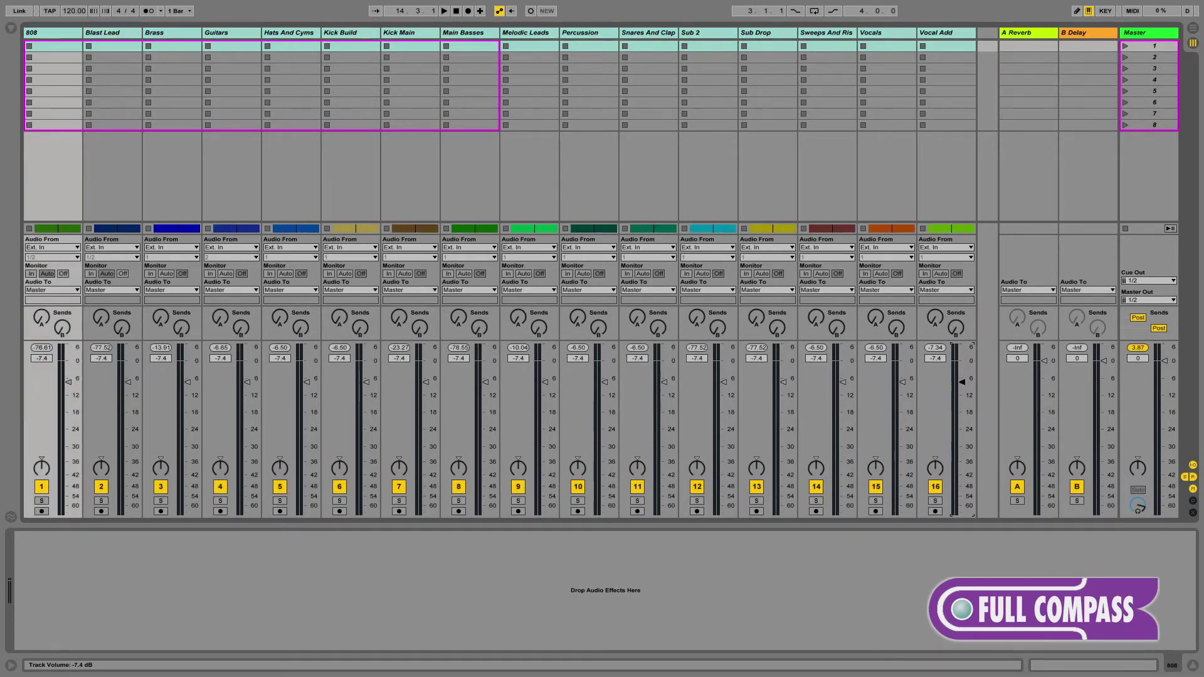
pyautogui.press('Tab')
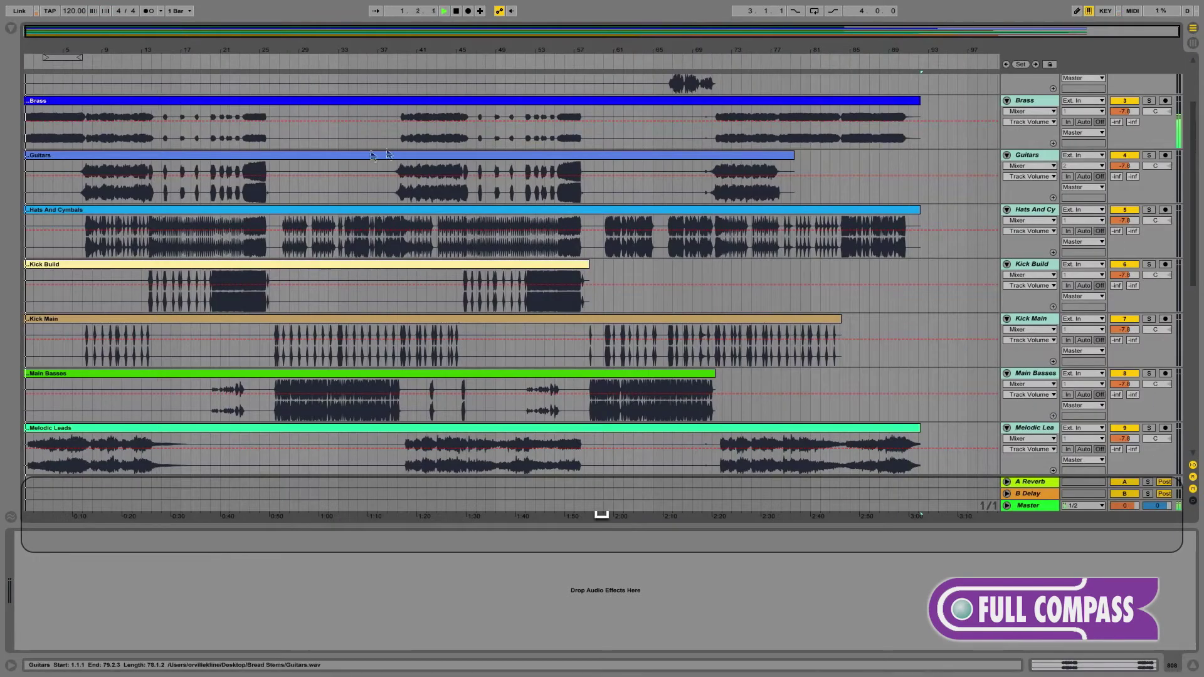
# Set the song tempo to 150 BPM and turn on the metronome.
pyautogui.click(134, 57)
pyautogui.press('Tab')
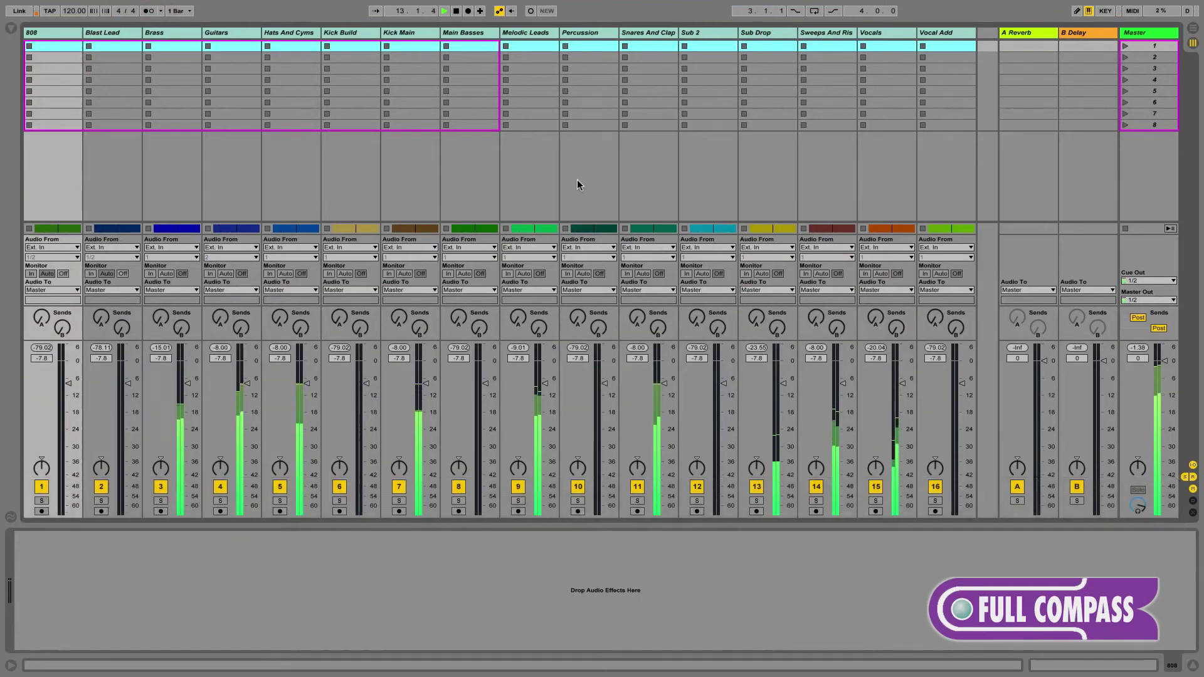
pyautogui.press('Tab')
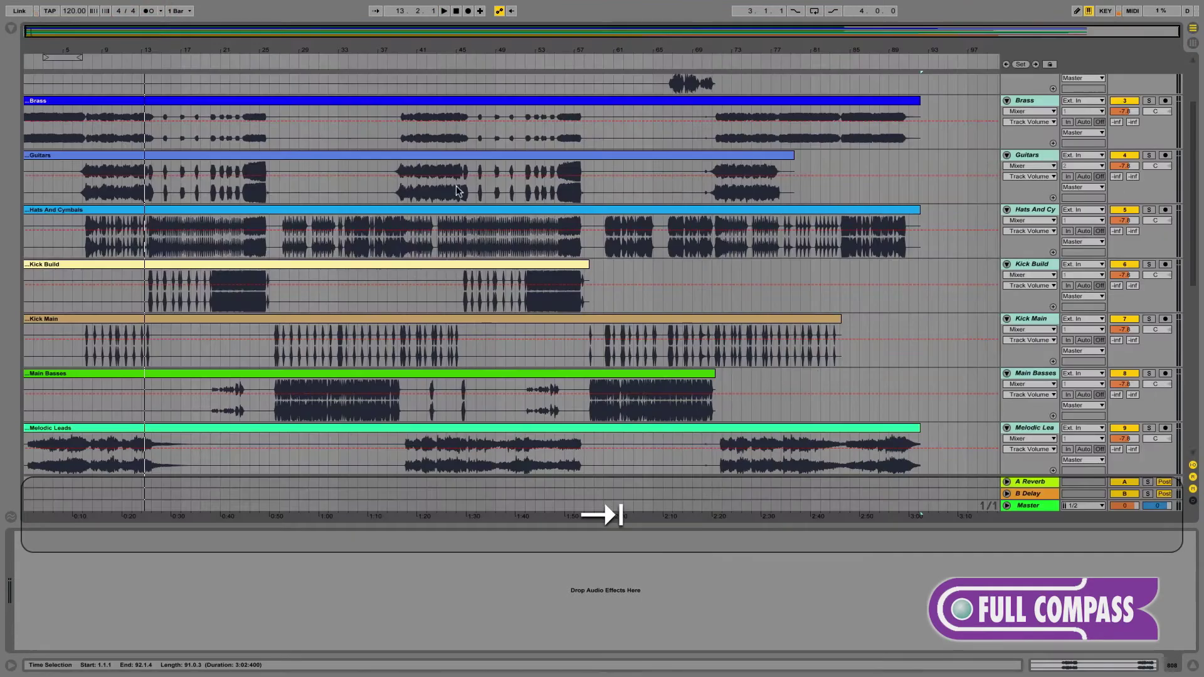
pyautogui.click(67, 11)
pyautogui.write('1')
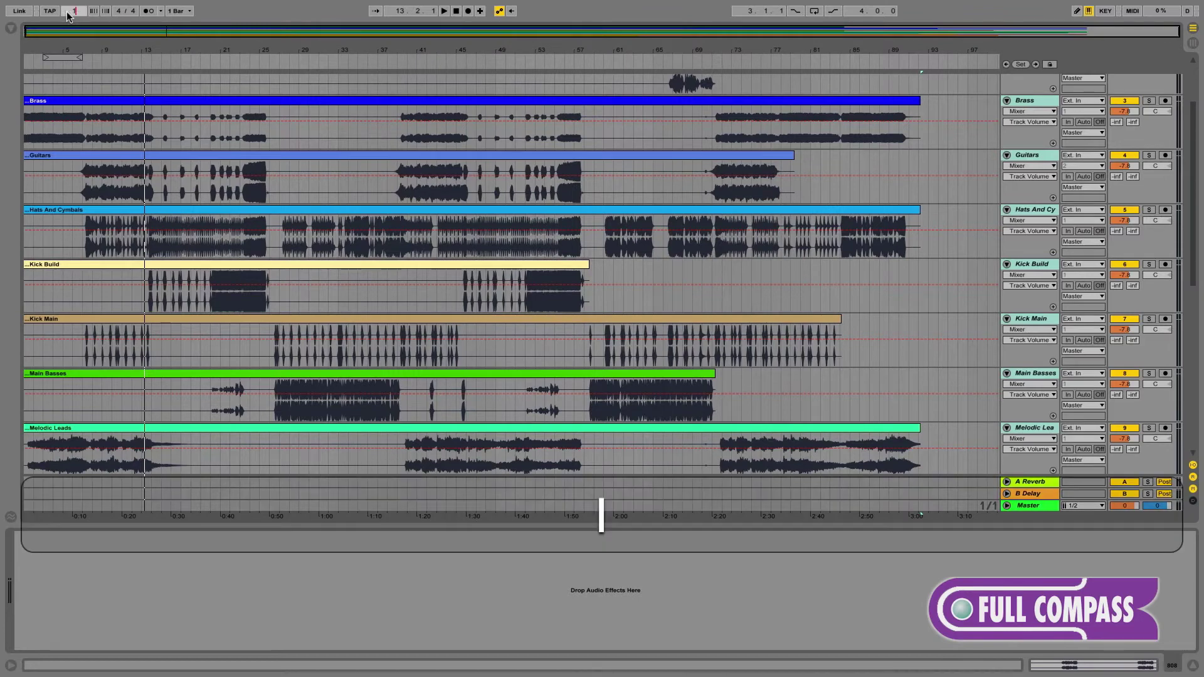
pyautogui.write('50')
pyautogui.press('Return')
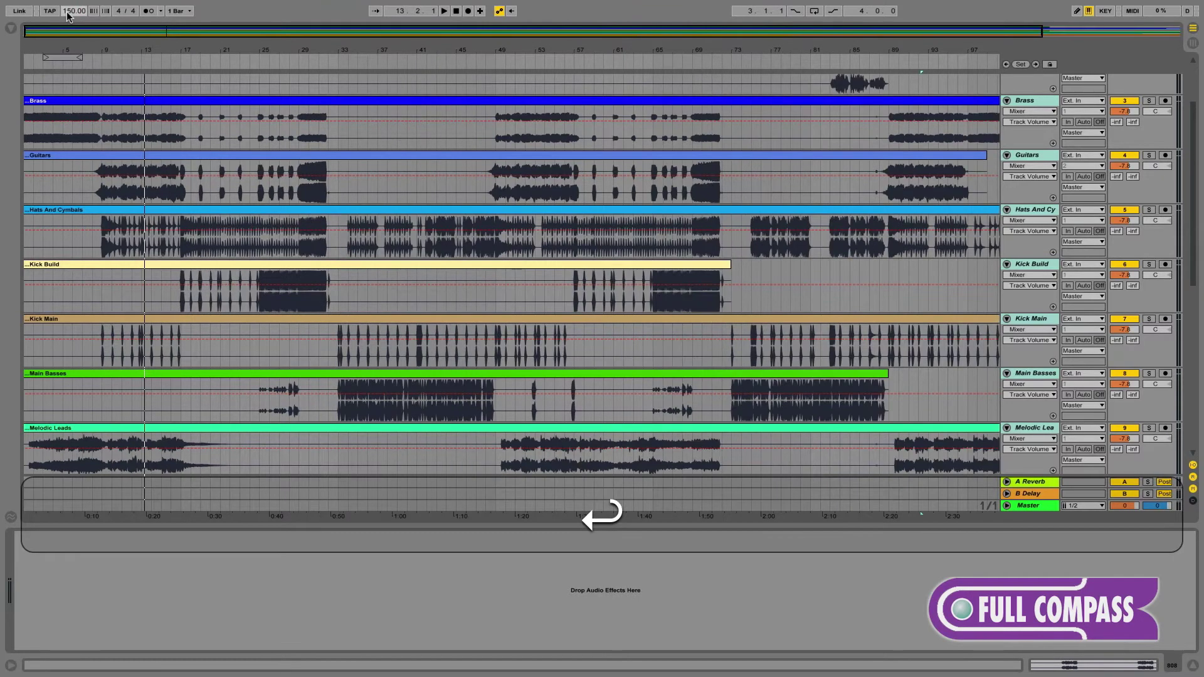
pyautogui.click(150, 10)
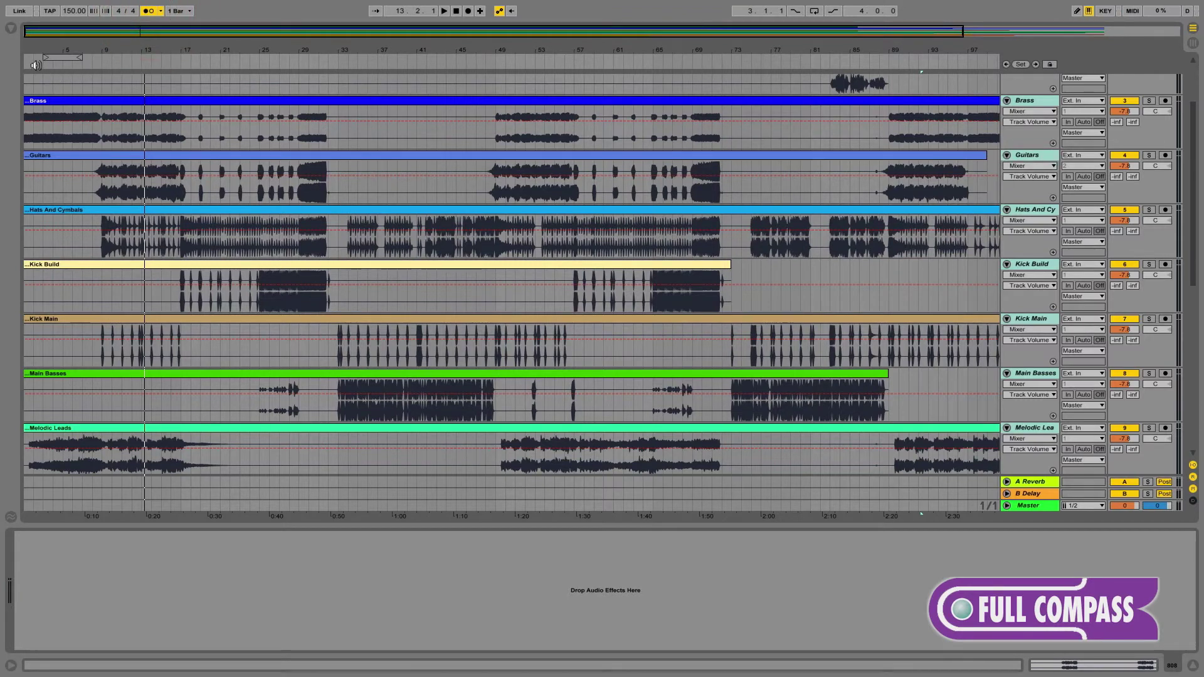
# Play the stems back at 150 BPM, jumping to around bar 109 and then bar 61.
pyautogui.hotkey('ctrl', 'a')
pyautogui.press('space')
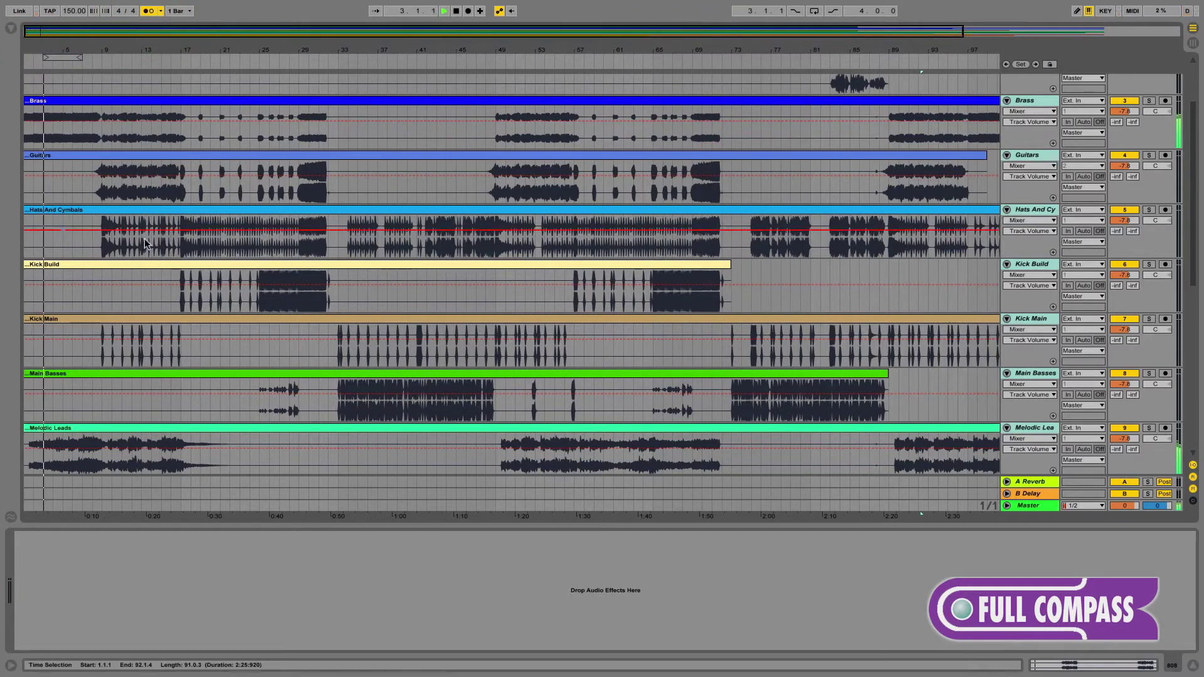
pyautogui.scroll(1, 161, 240)
pyautogui.hscroll(10, 797, 170)
pyautogui.scroll(1, 796, 170)
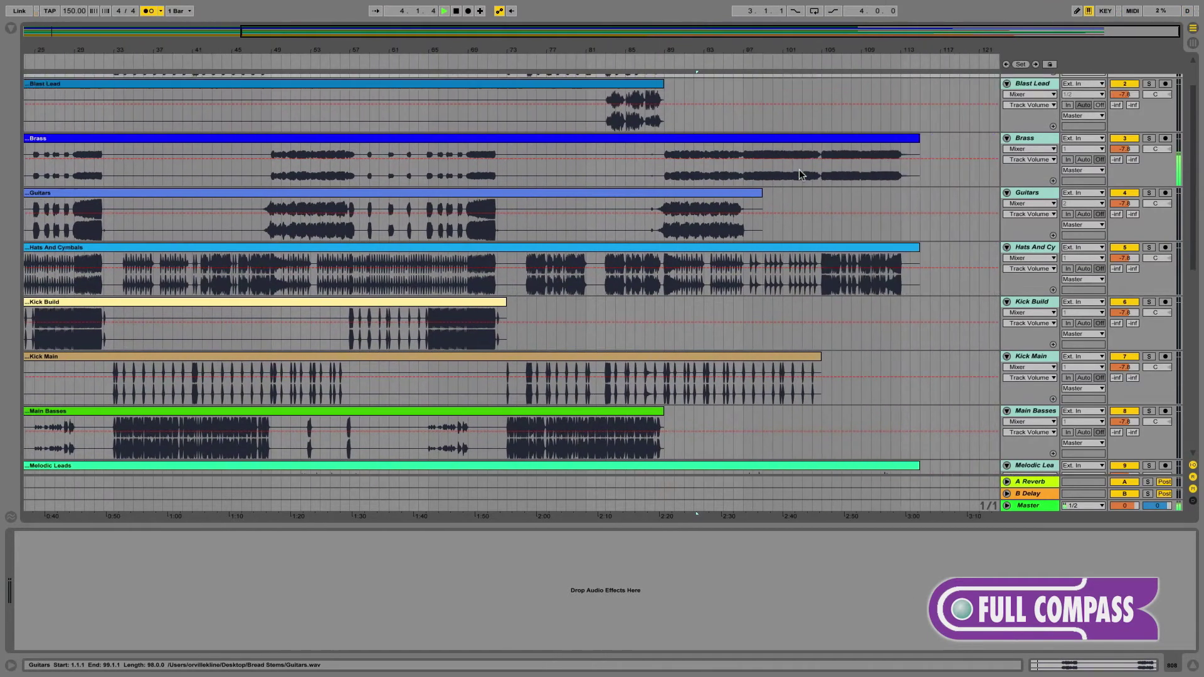
pyautogui.click(863, 59)
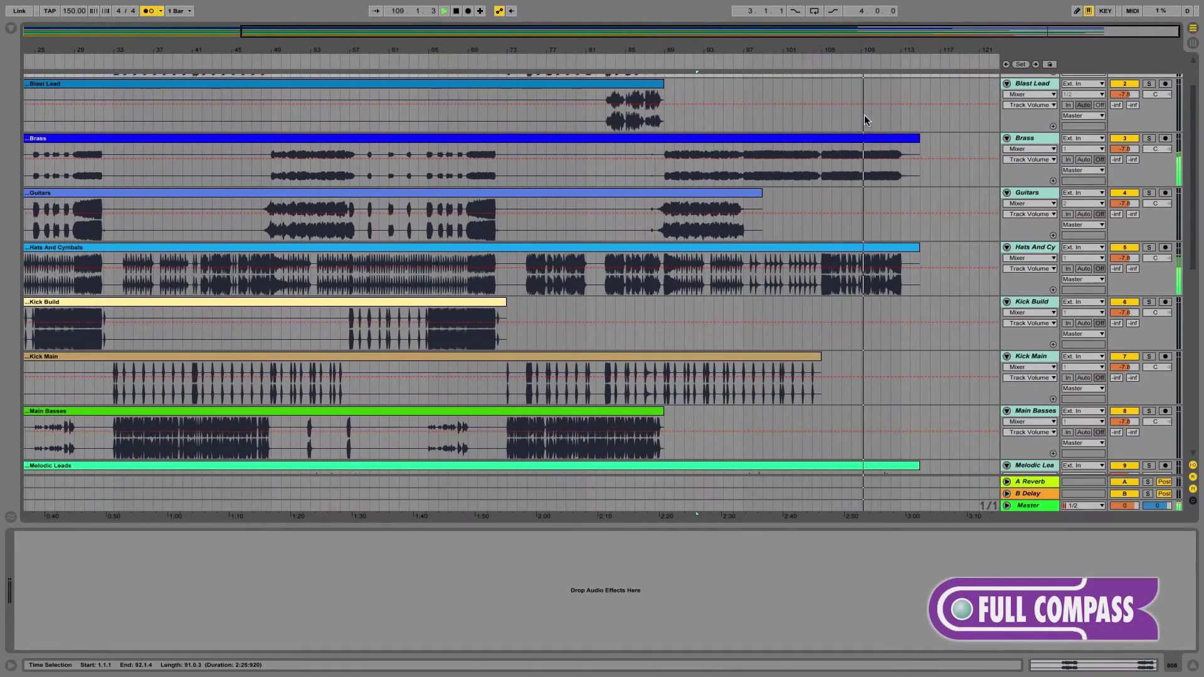
pyautogui.hscroll(-10, 819, 197)
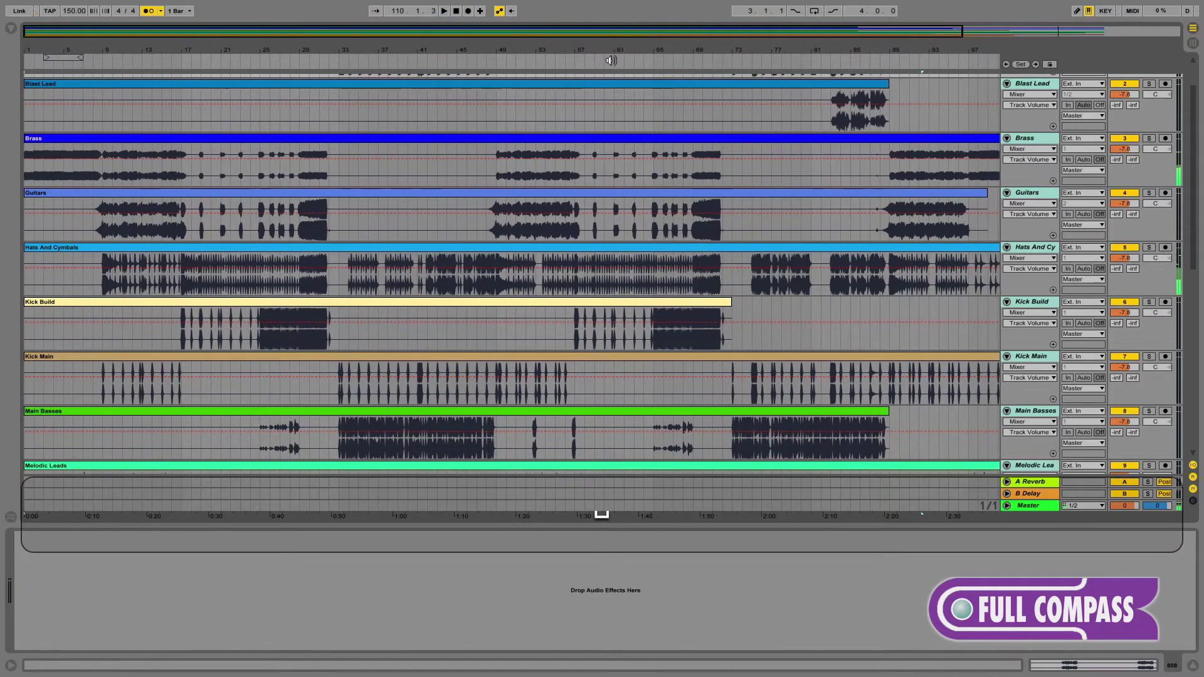
pyautogui.click(608, 61)
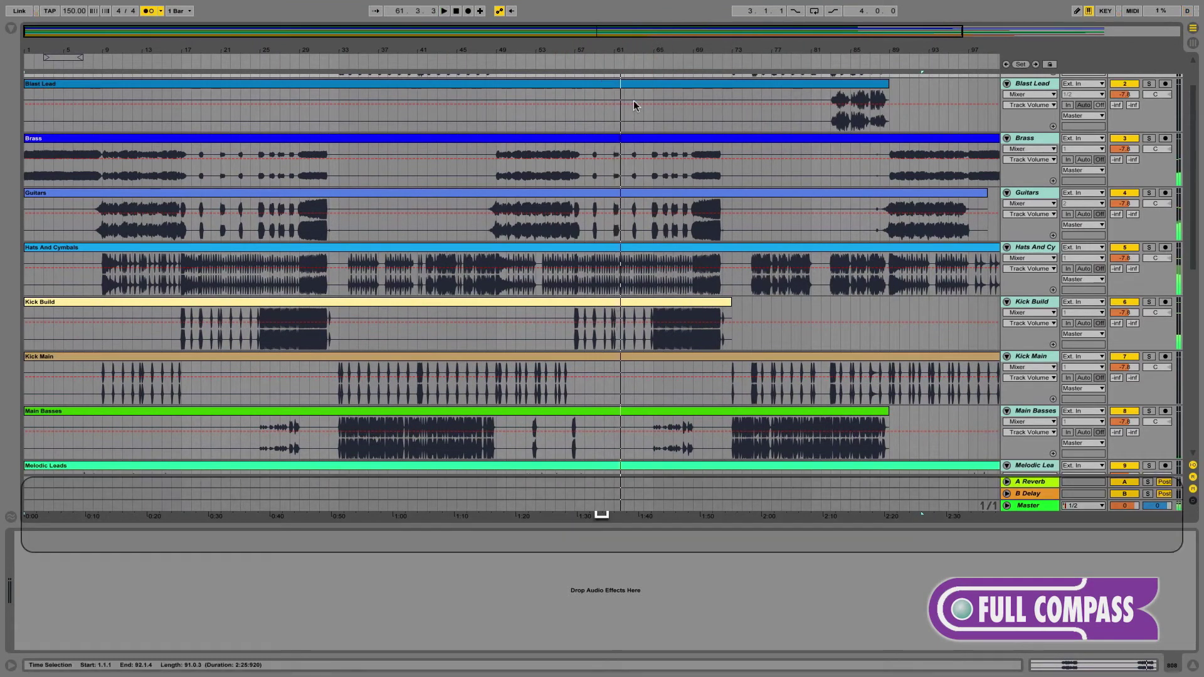
pyautogui.scroll(3, 637, 113)
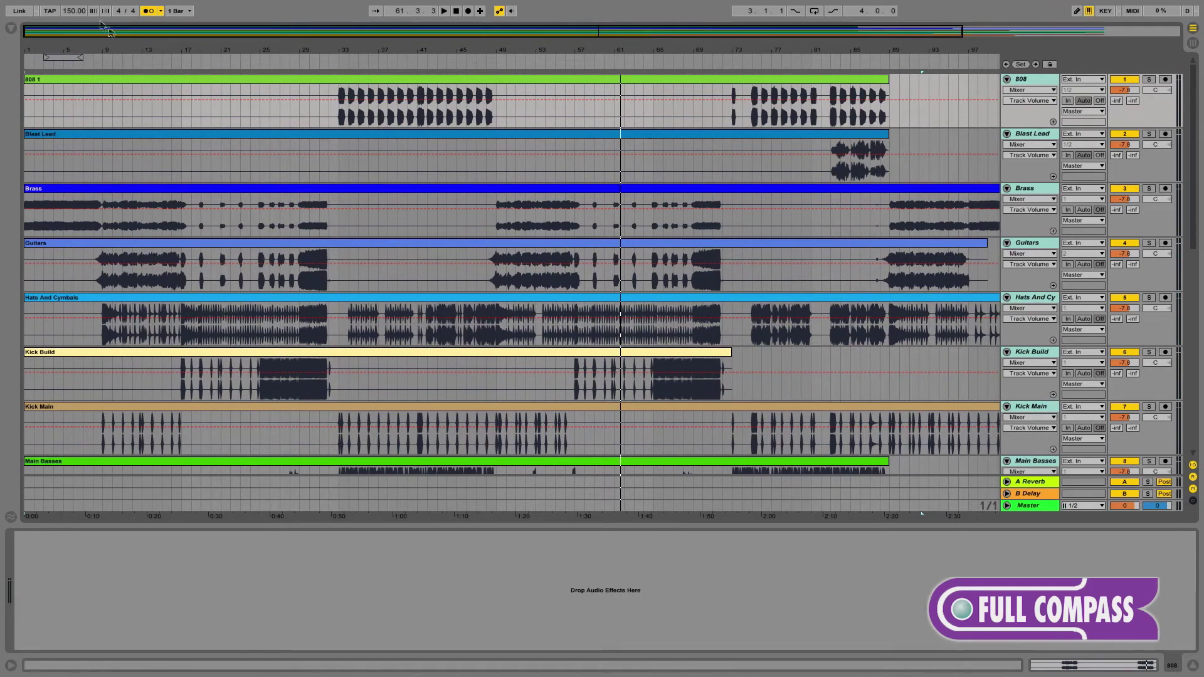
# Select all 16 stem clips and turn on Warp for them in Clip View.
pyautogui.click(149, 79)
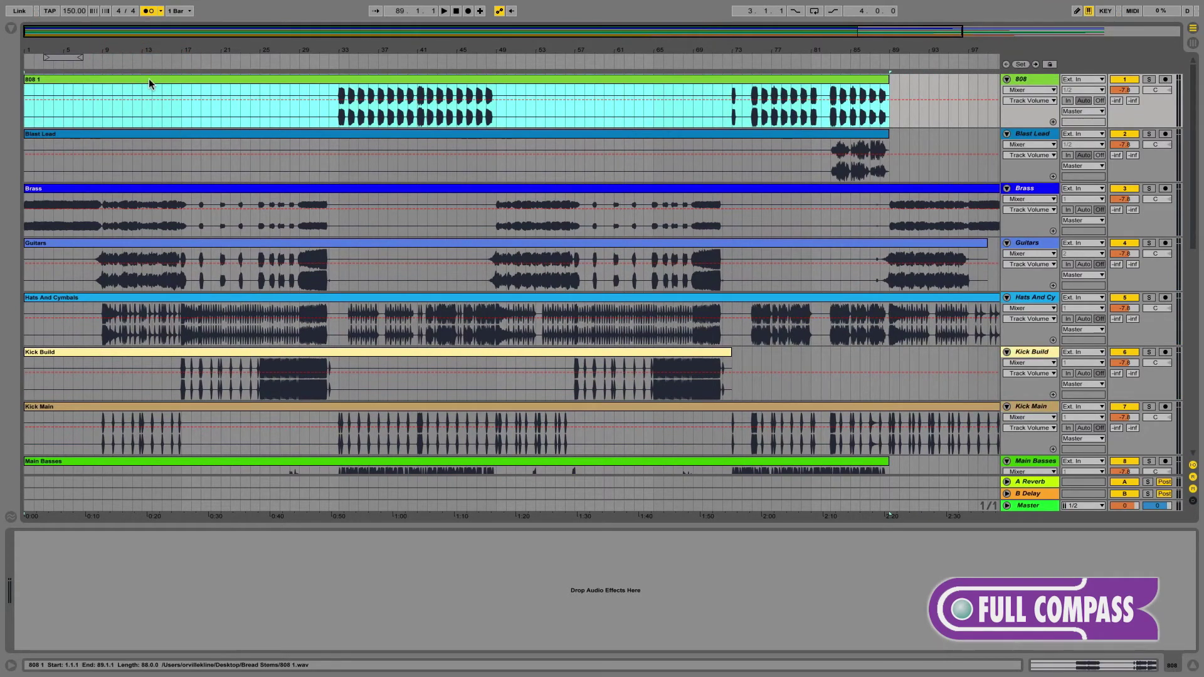
pyautogui.press('super+a')
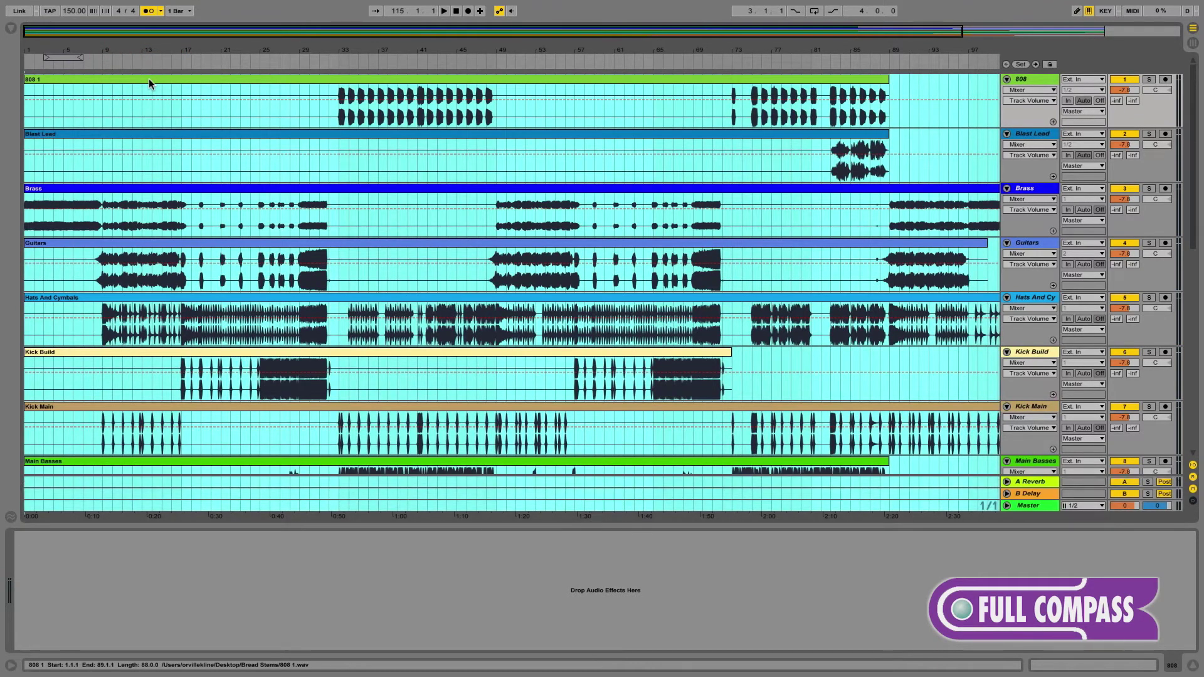
pyautogui.hotkey('shift', 'Tab')
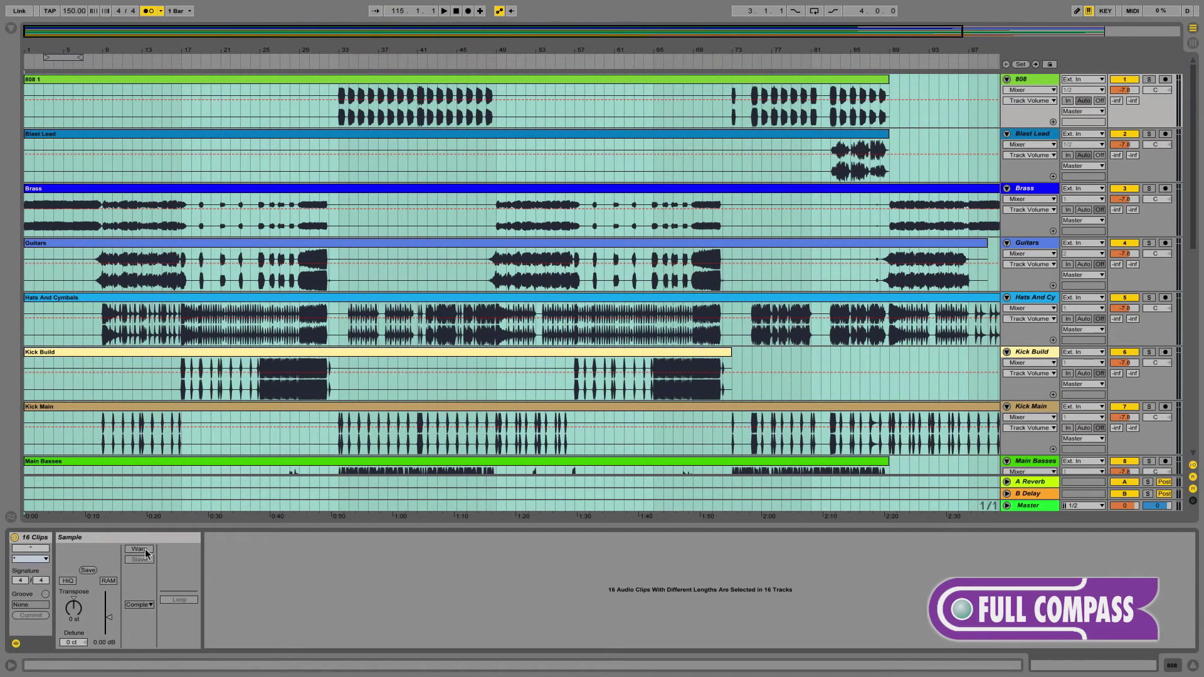
pyautogui.click(145, 549)
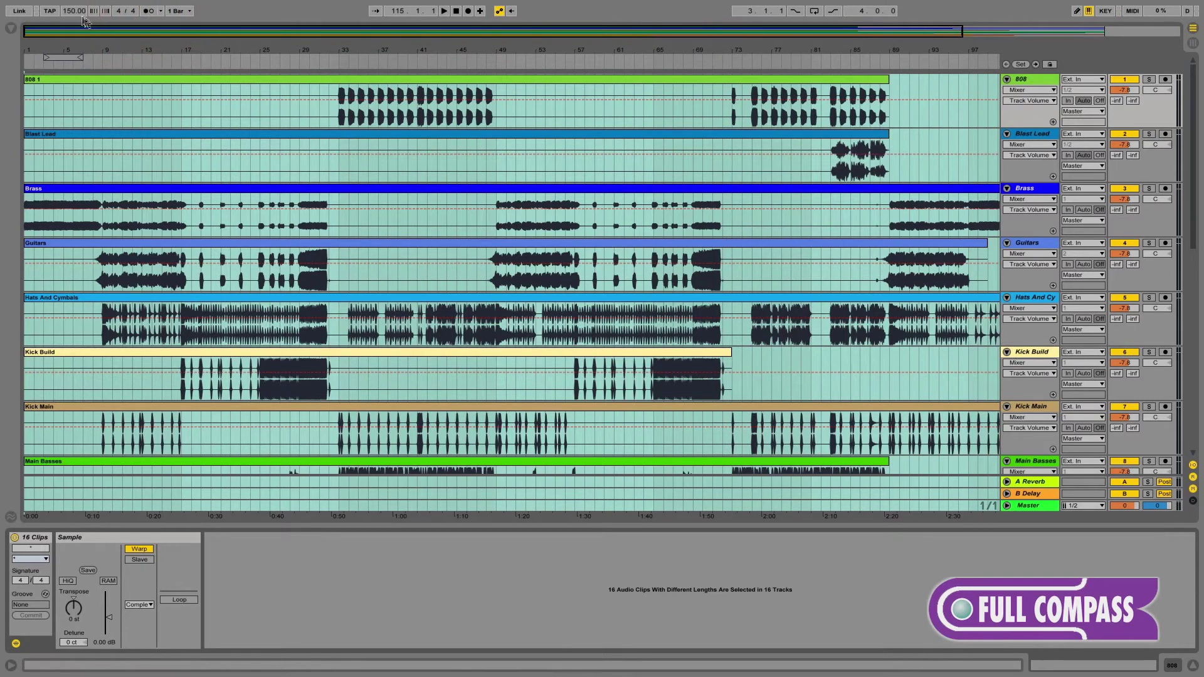
# Try faster and slower song tempos during playback, finishing at 128 BPM from bar 41.
pyautogui.moveTo(69, 12); pyautogui.dragTo(69, 1)
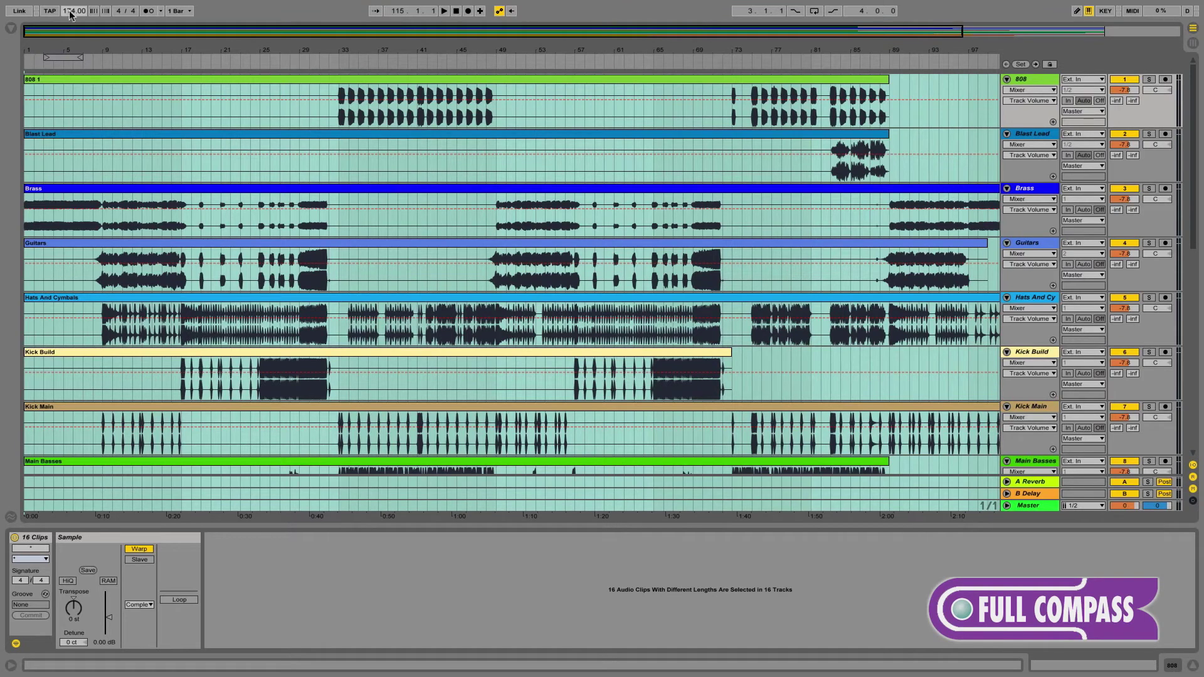
pyautogui.click(59, 63)
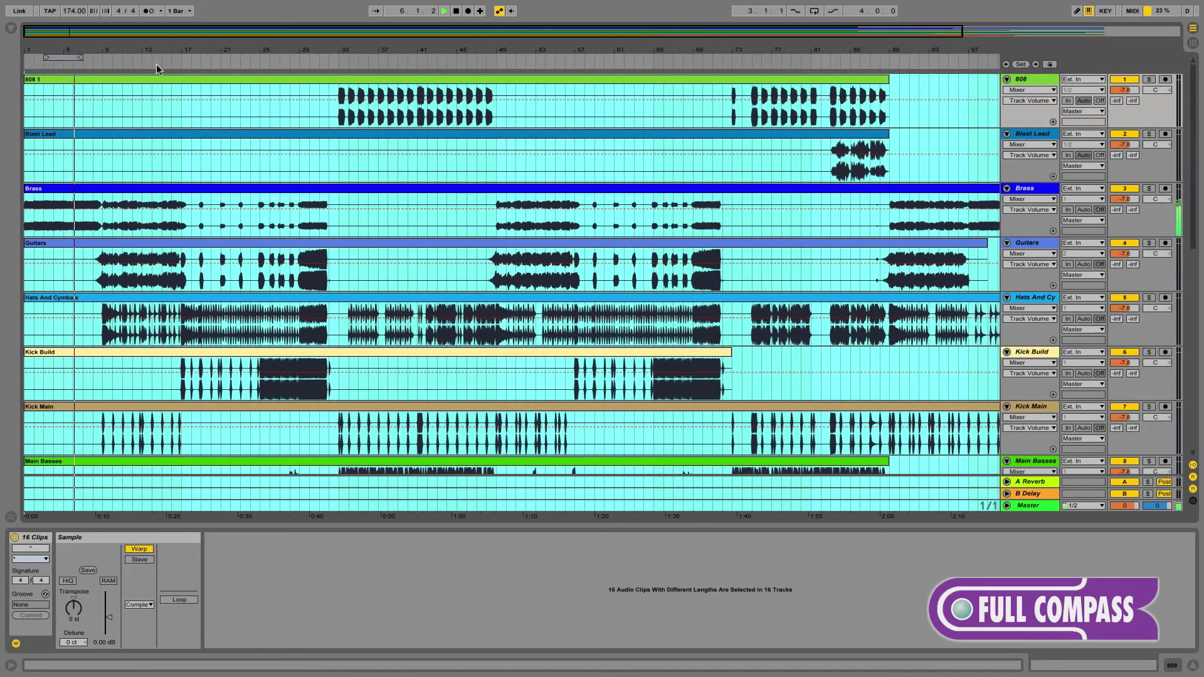
pyautogui.press('space')
pyautogui.moveTo(78, 13); pyautogui.dragTo(77, 43)
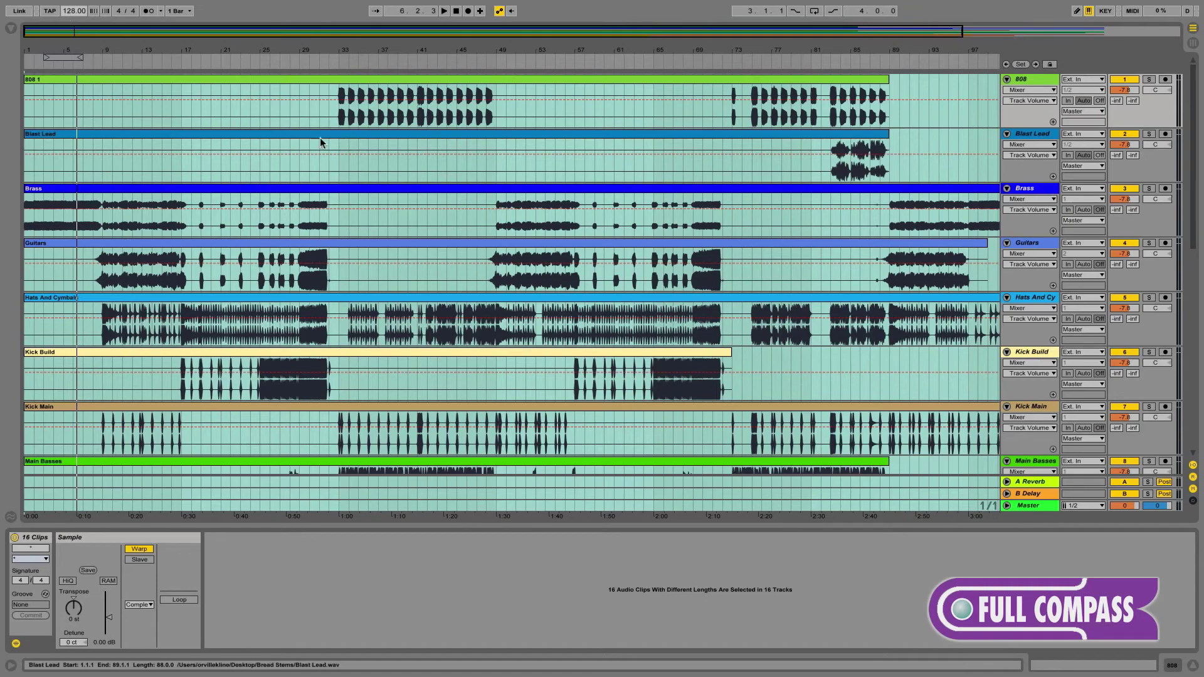
pyautogui.click(426, 62)
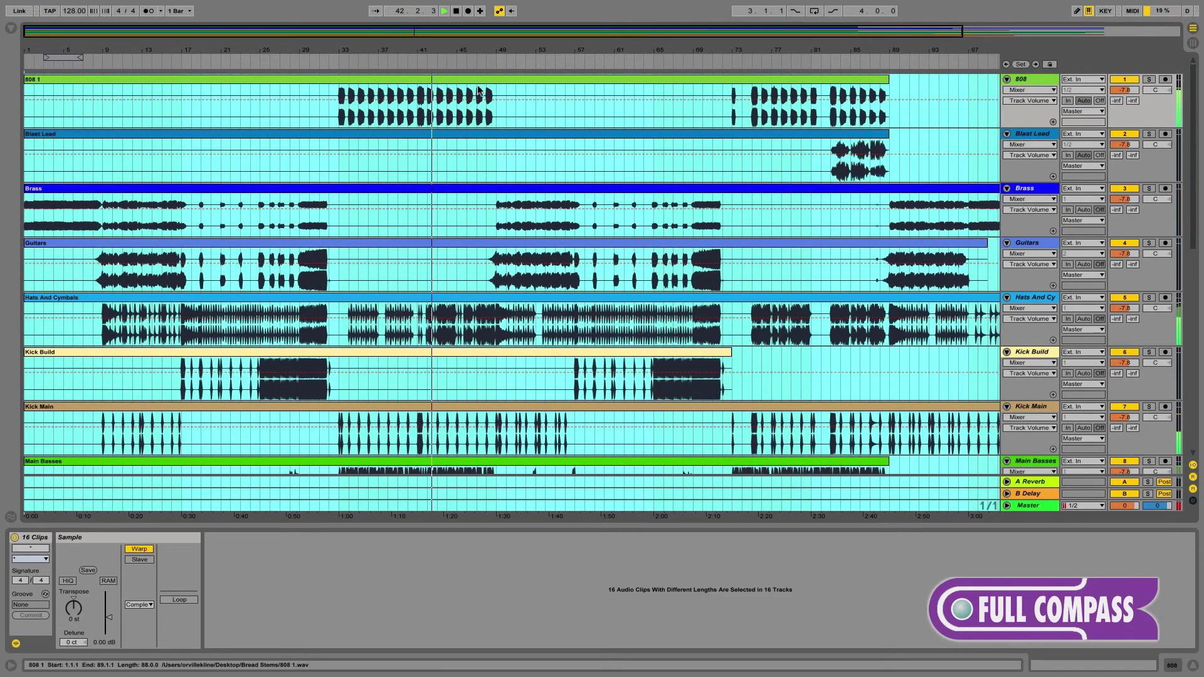
pyautogui.scroll(-5, 476, 193)
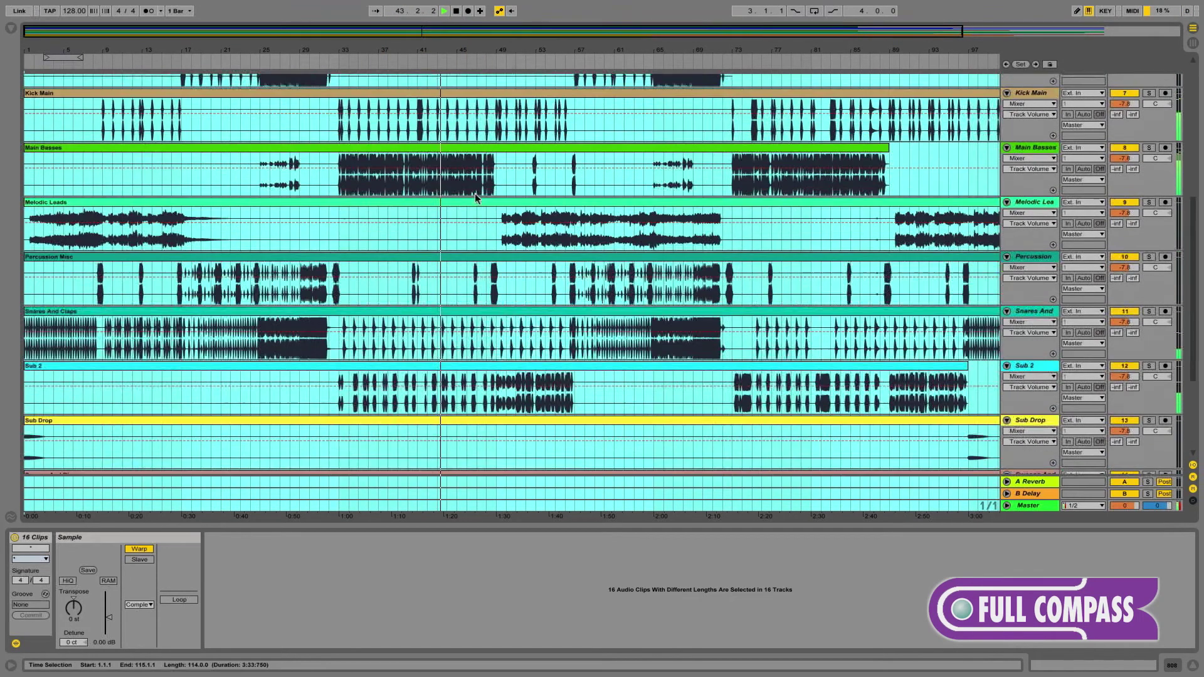
pyautogui.scroll(5, 475, 195)
pyautogui.press('space')
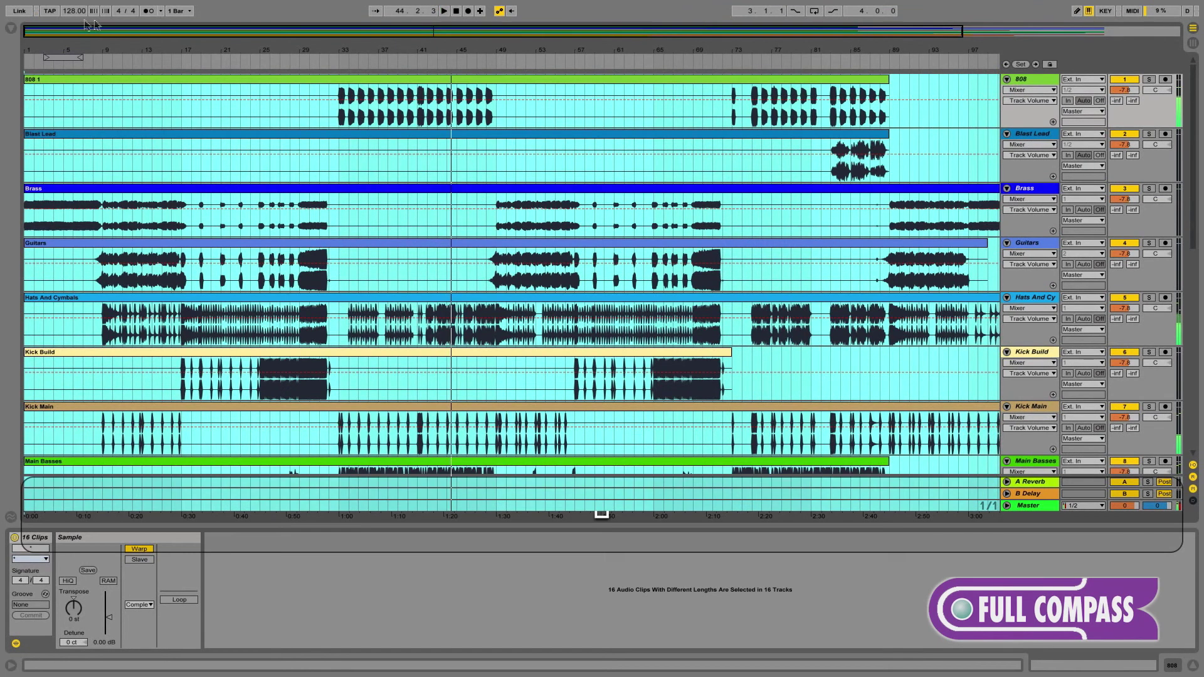